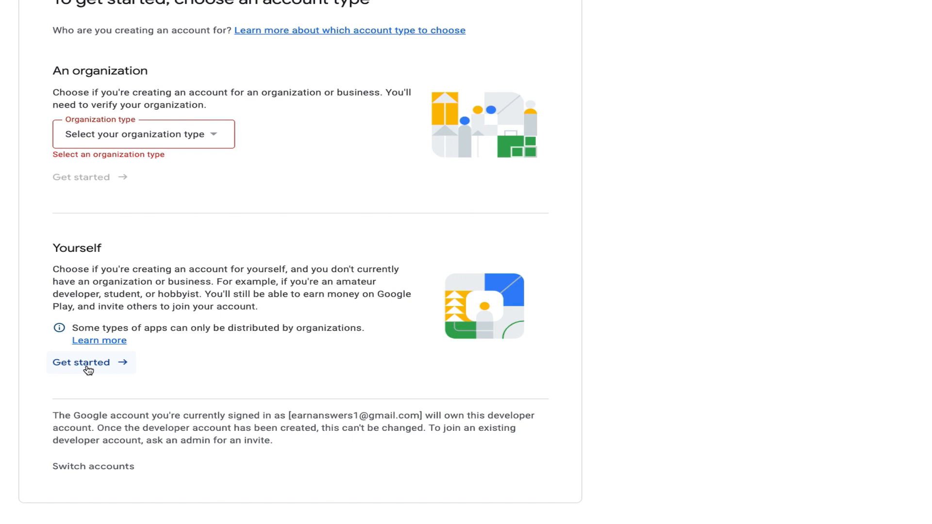
Choose the Yourself developer account type and proceed to creating or selecting a payments profile.
click(88, 370)
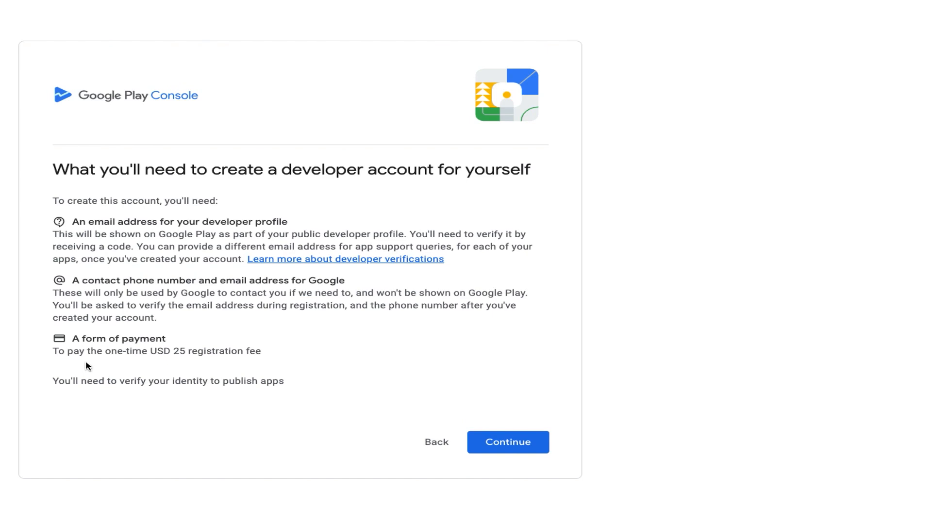
click(521, 443)
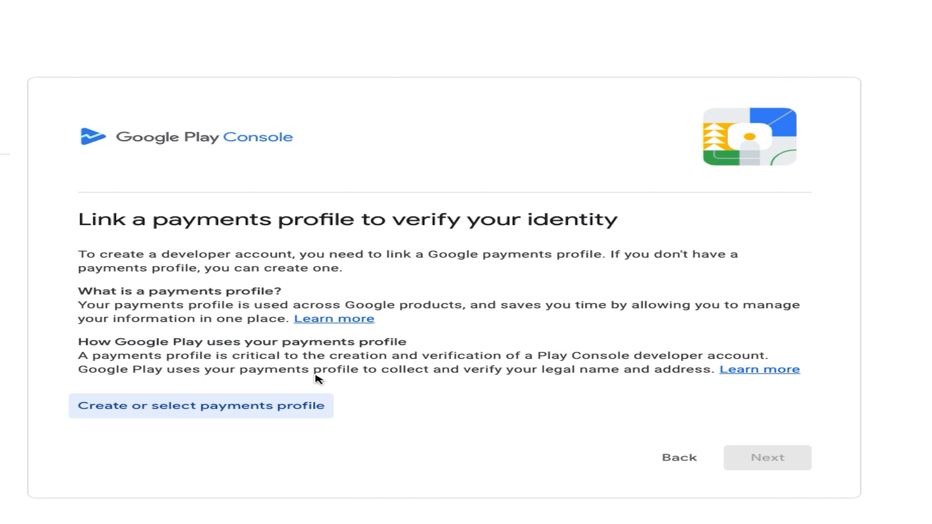
click(314, 405)
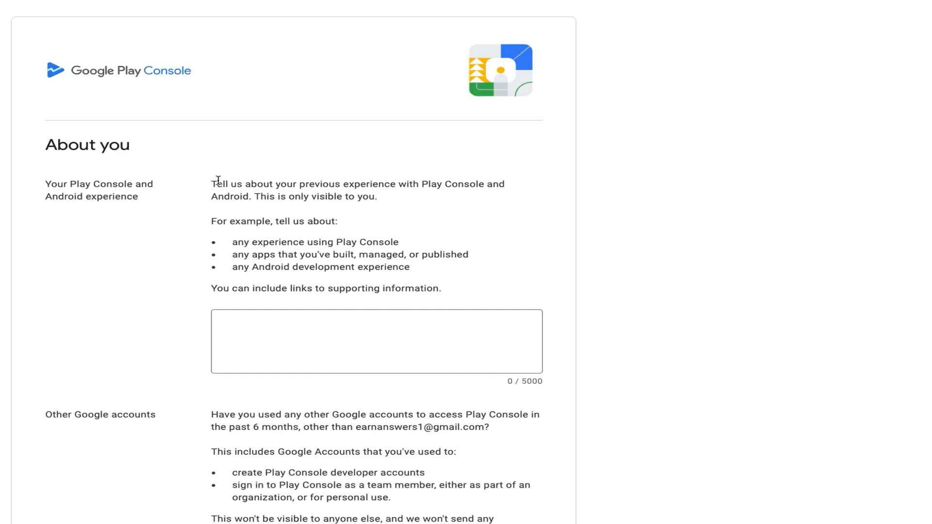
Examine the registration questions about Play Console experience, other Google accounts, planned apps, app categories and contact details.
scroll(218, 180, down, 4)
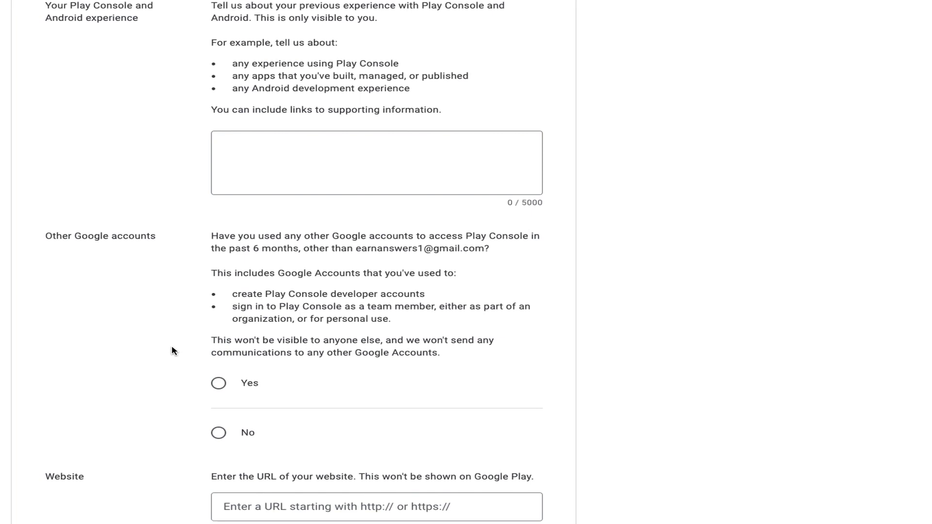
scroll(173, 350, down, 3)
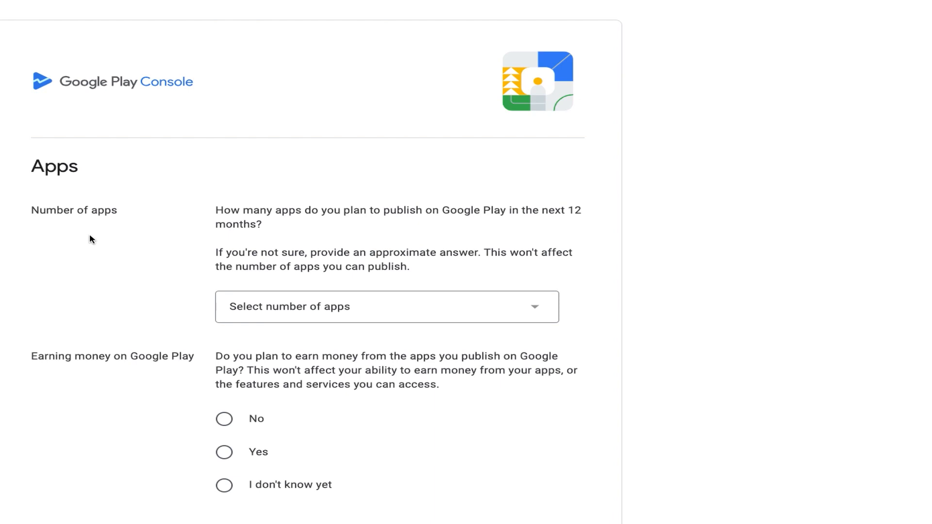
scroll(108, 301, down, 3)
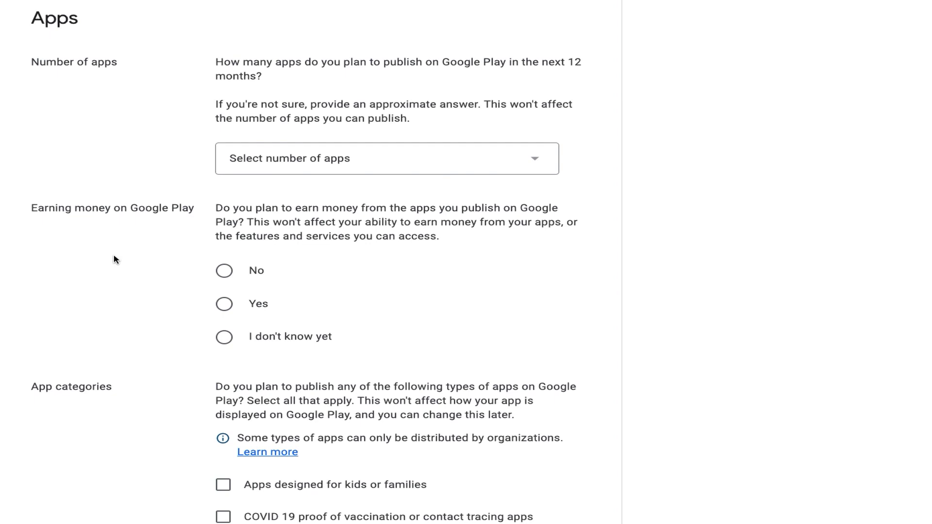
scroll(116, 260, down, 4)
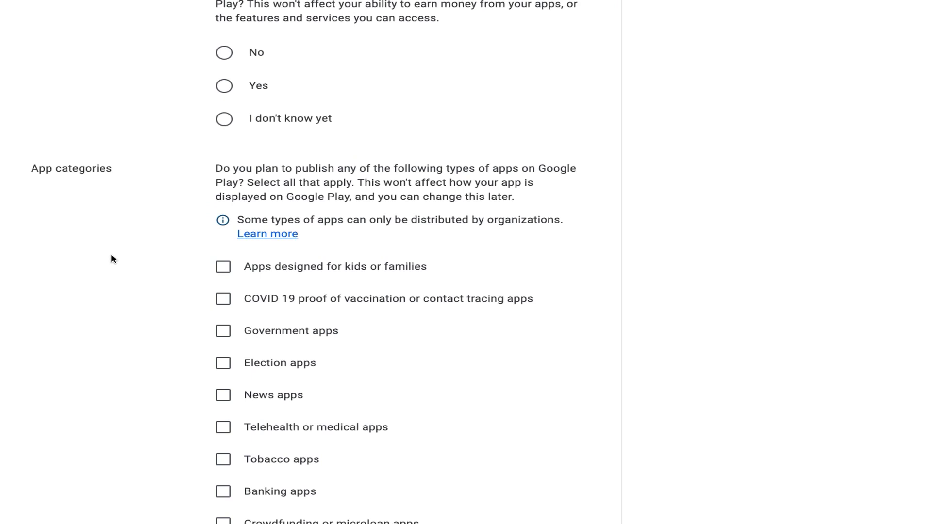
scroll(112, 259, down, 2)
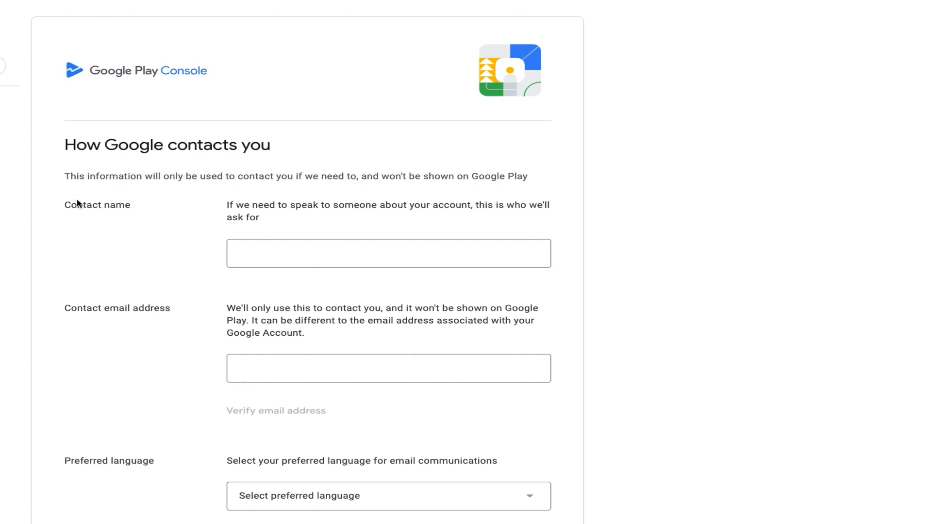
scroll(114, 272, down, 3)
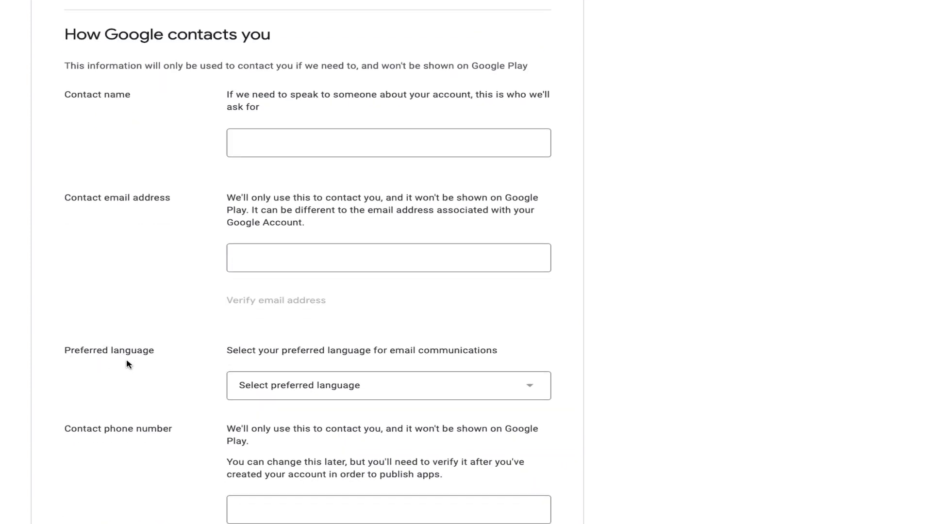
scroll(95, 372, down, 2)
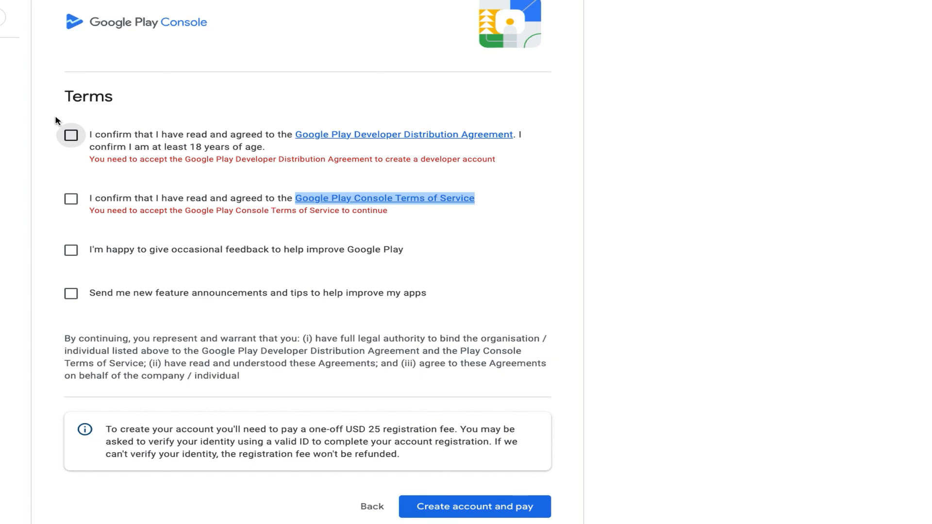
Accept the Developer Distribution Agreement and Play Console Terms of Service, and opt in to giving feedback and receiving feature announcements.
click(71, 135)
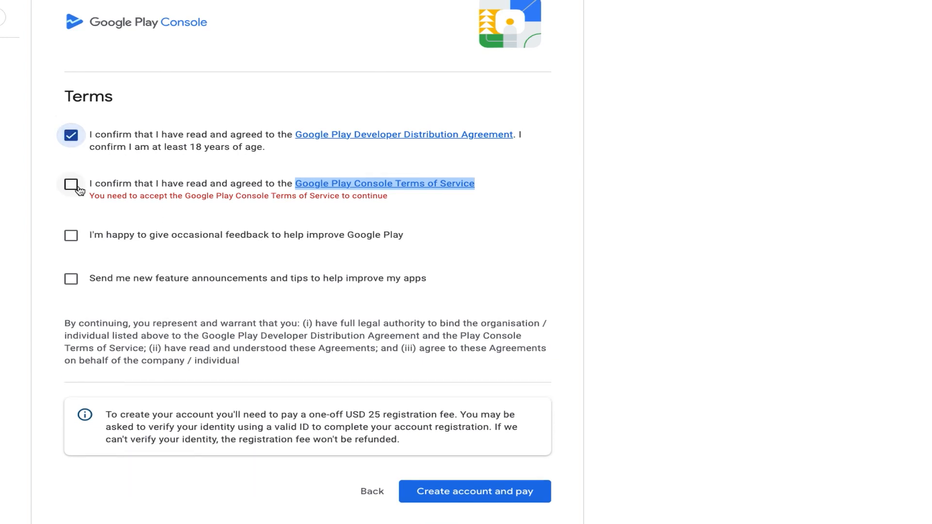
click(70, 184)
click(72, 226)
click(70, 271)
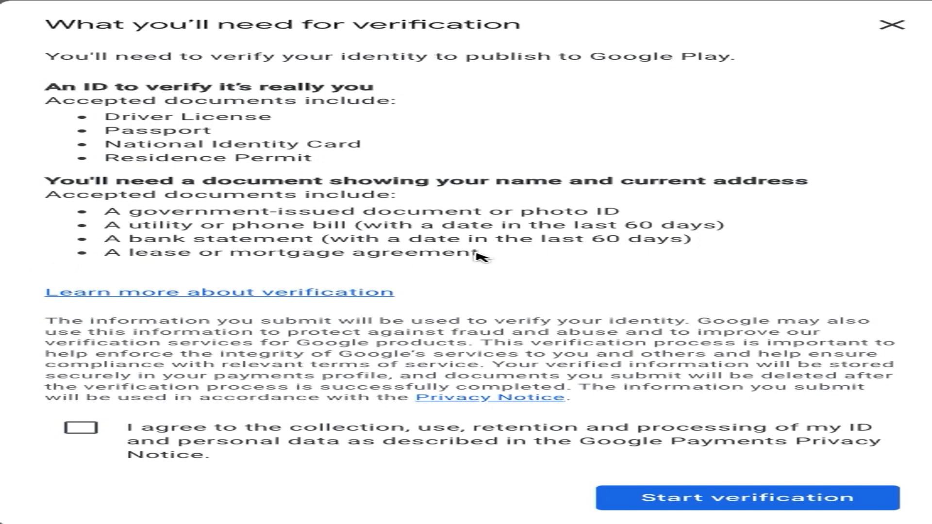
Agree to the processing of ID and personal data, start identity verification and review the Personal identity form.
click(81, 428)
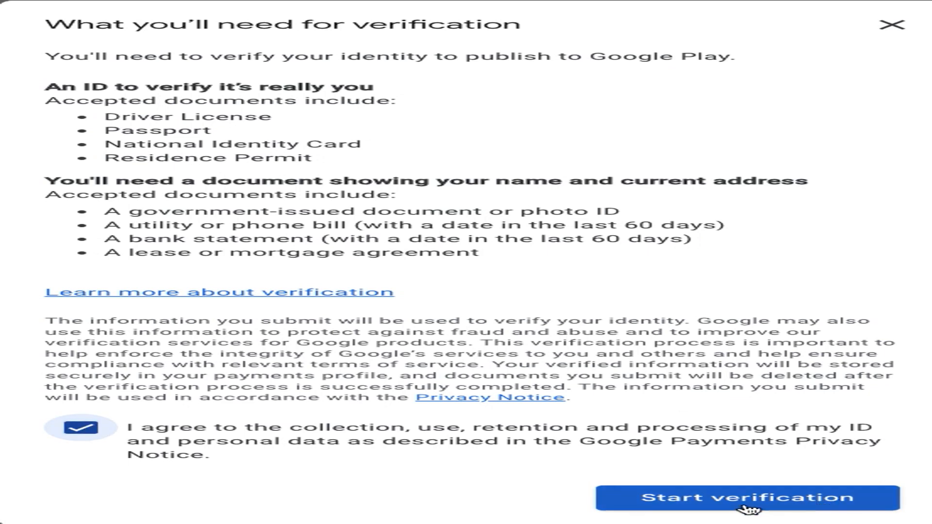
click(728, 500)
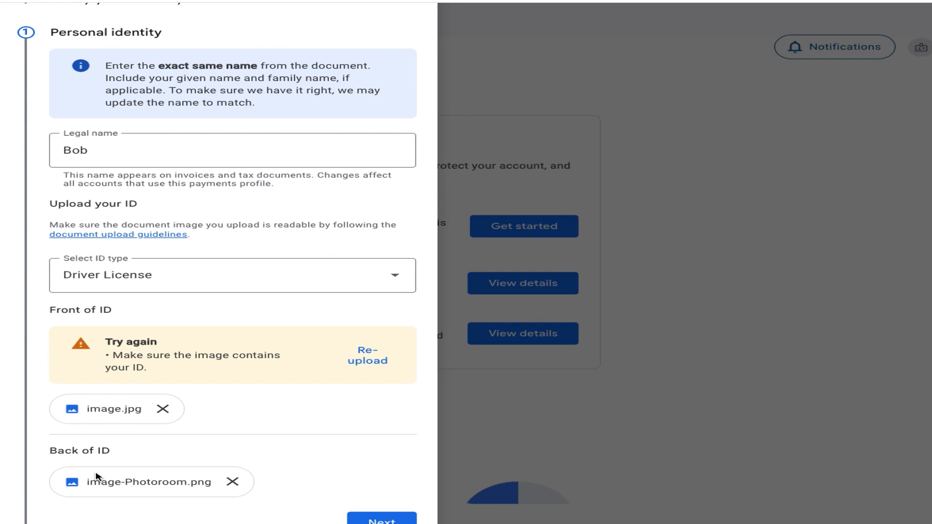
scroll(97, 475, down, 2)
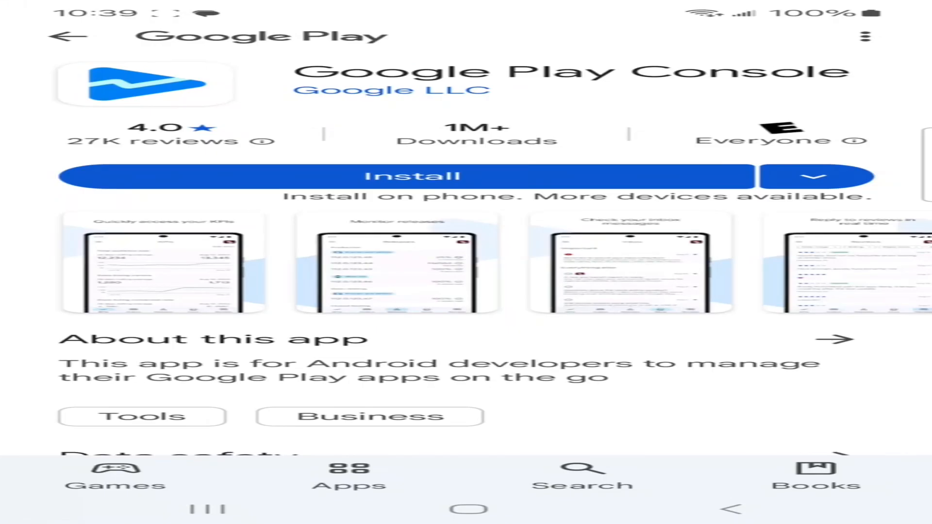
Install the Google Play Console mobile app and verify device access for the developer account.
click(412, 176)
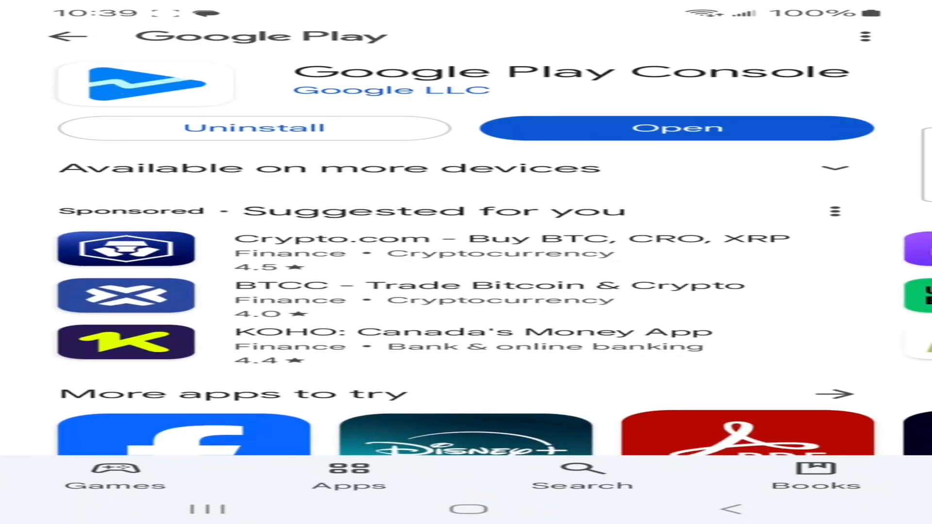
click(677, 128)
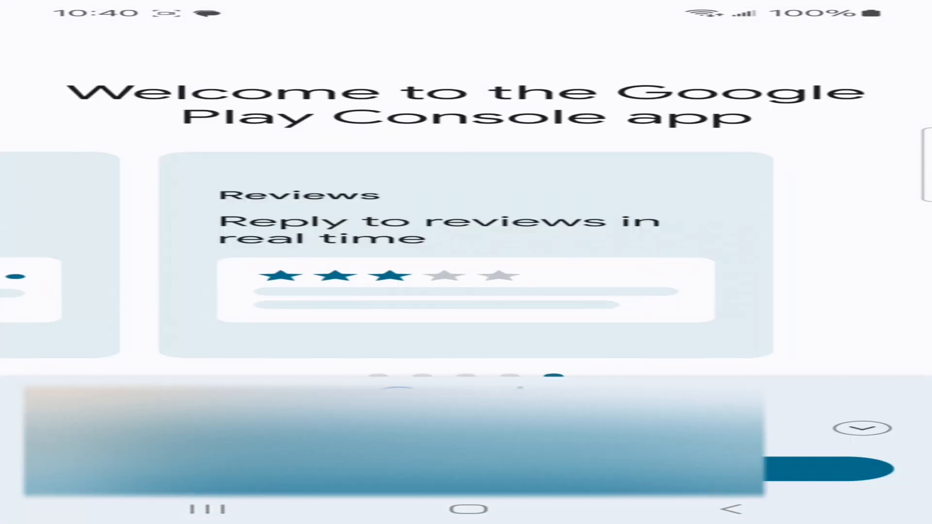
click(466, 468)
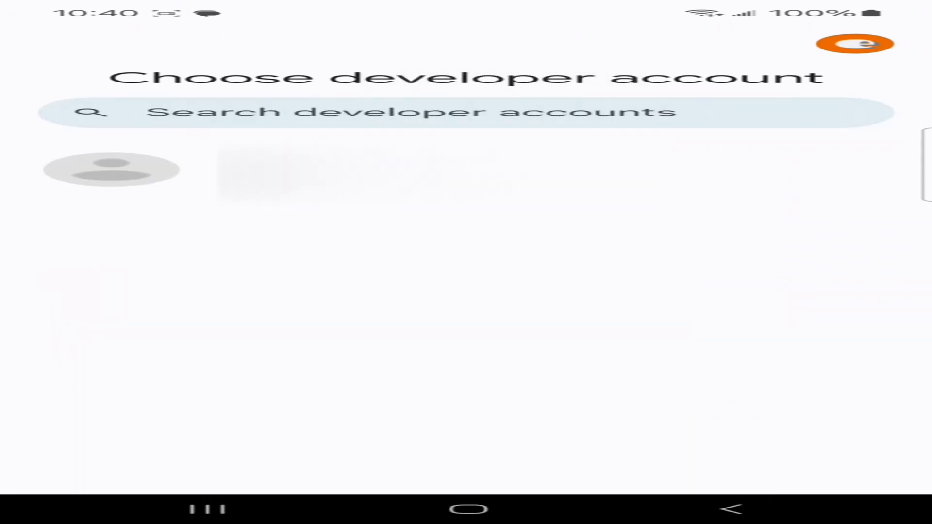
click(369, 170)
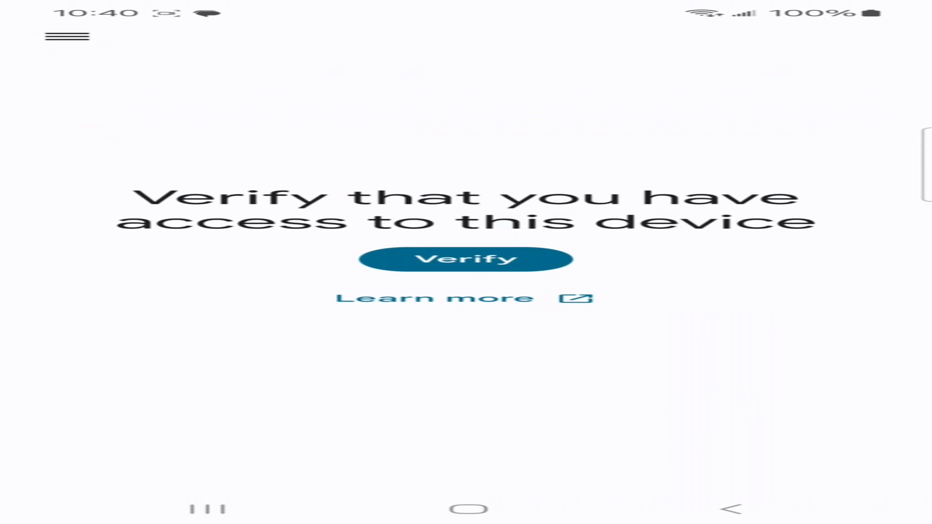
click(466, 259)
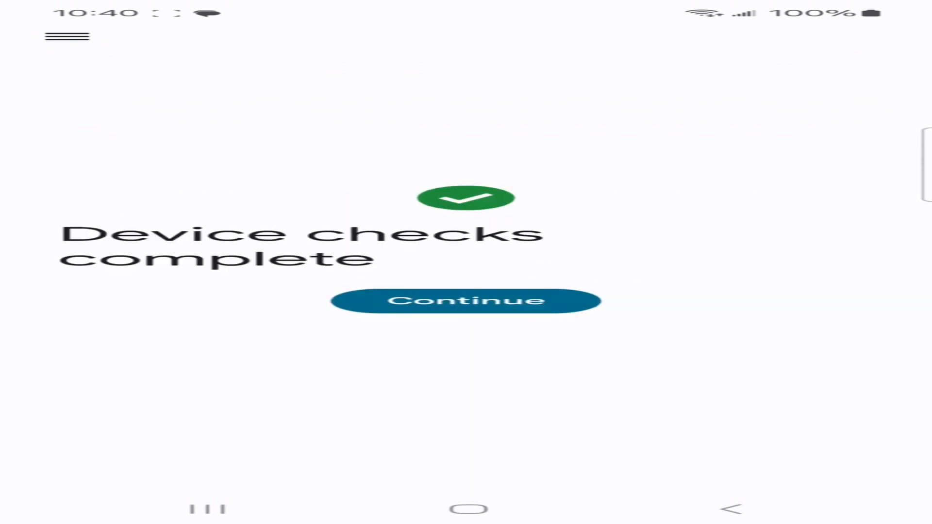
click(466, 300)
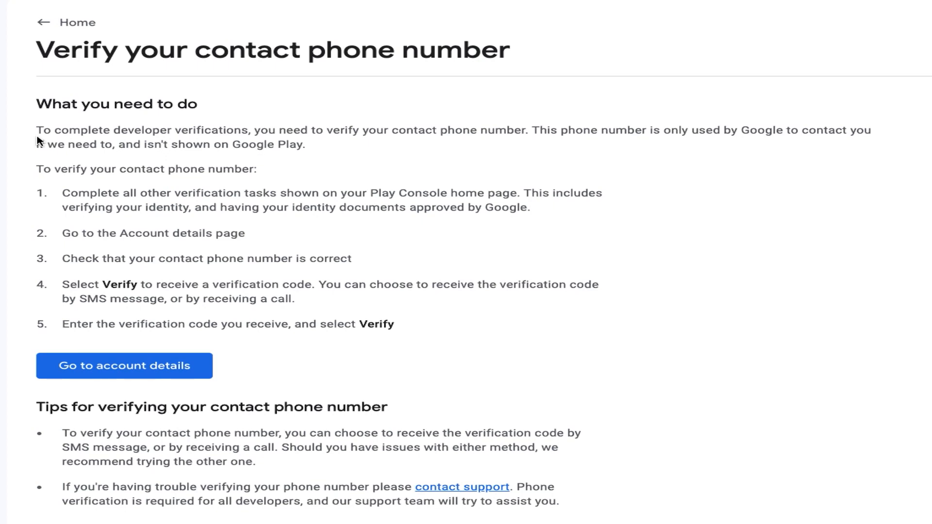
Go to the account details and request a text message code to verify the contact phone number.
click(78, 373)
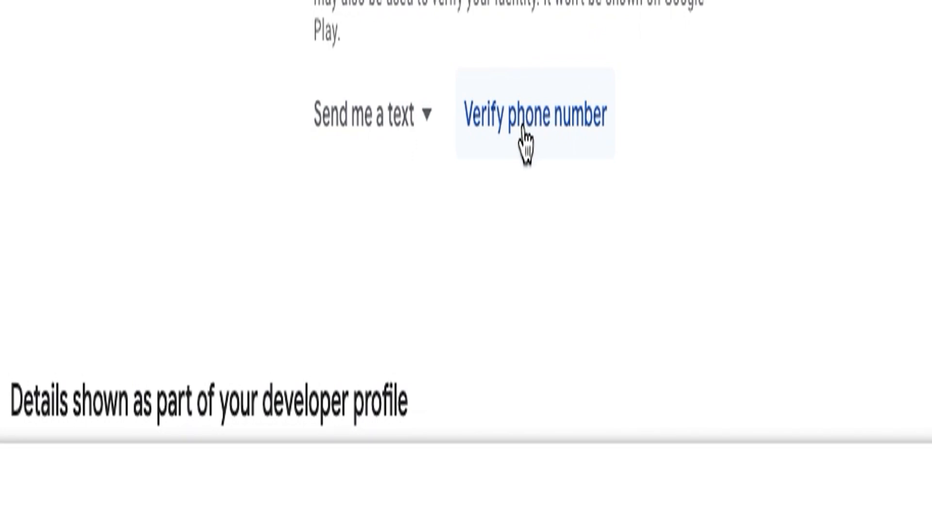
click(524, 127)
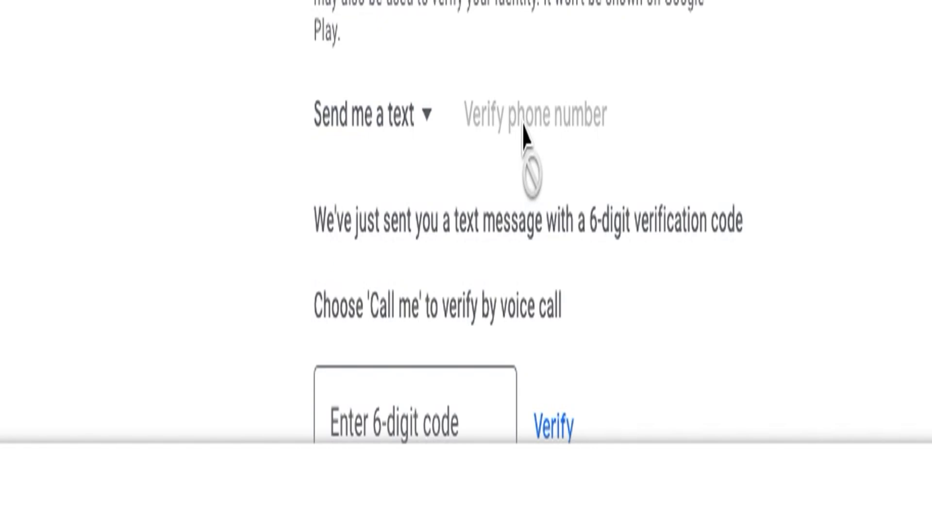
scroll(406, 276, down, 2)
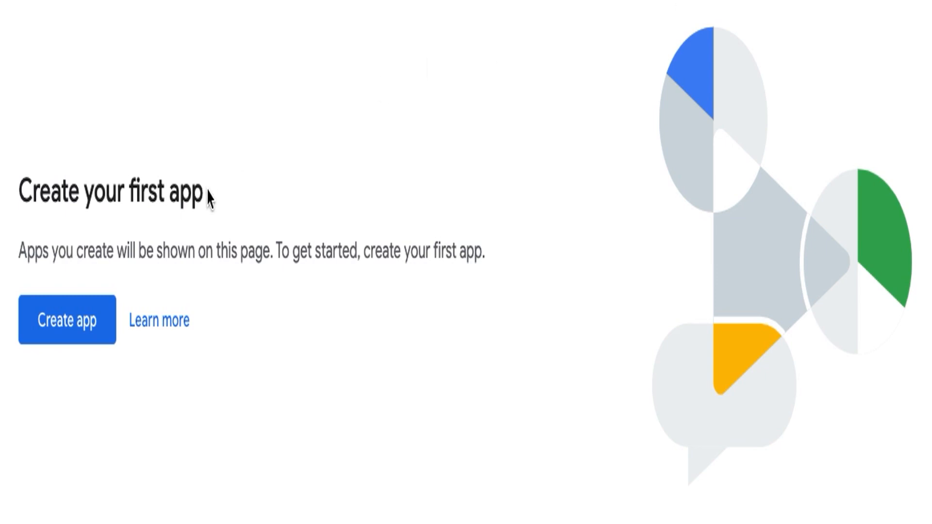
Start creating the first app and review the required app details and declarations.
click(76, 322)
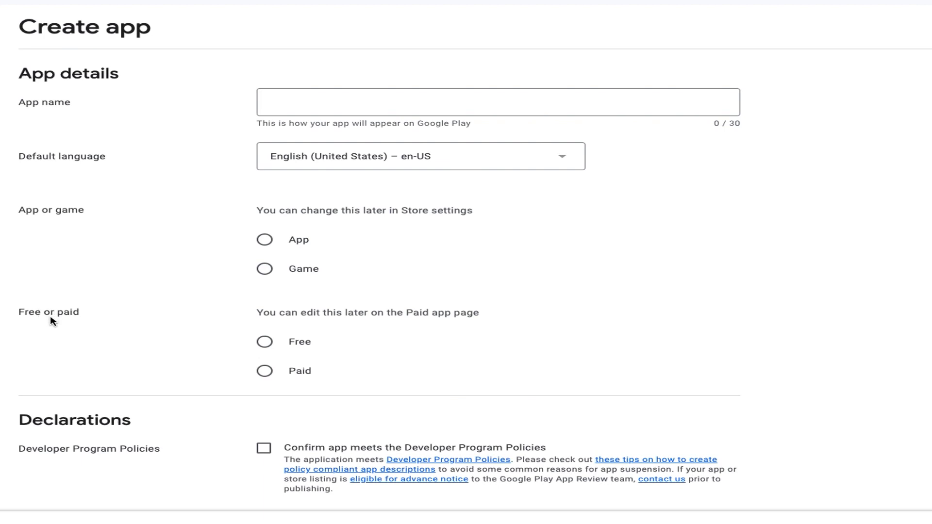
scroll(97, 407, down, 4)
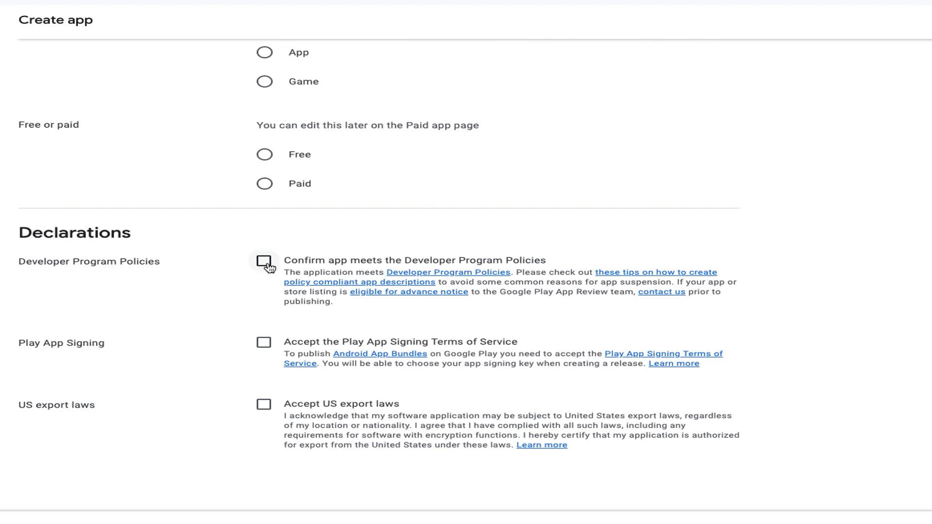
scroll(266, 311, down, 2)
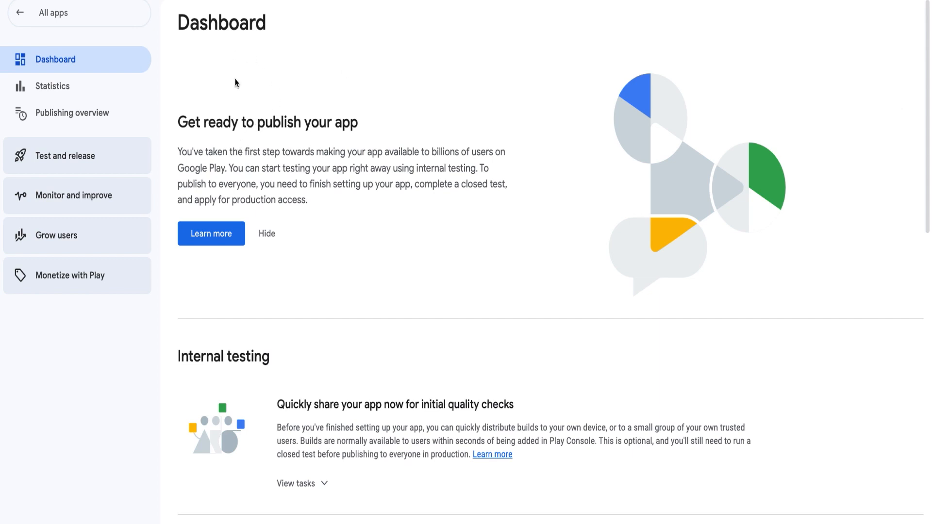
Examine the app dashboard's publishing stages, from internal testing through the requirements for production access.
scroll(244, 113, down, 15)
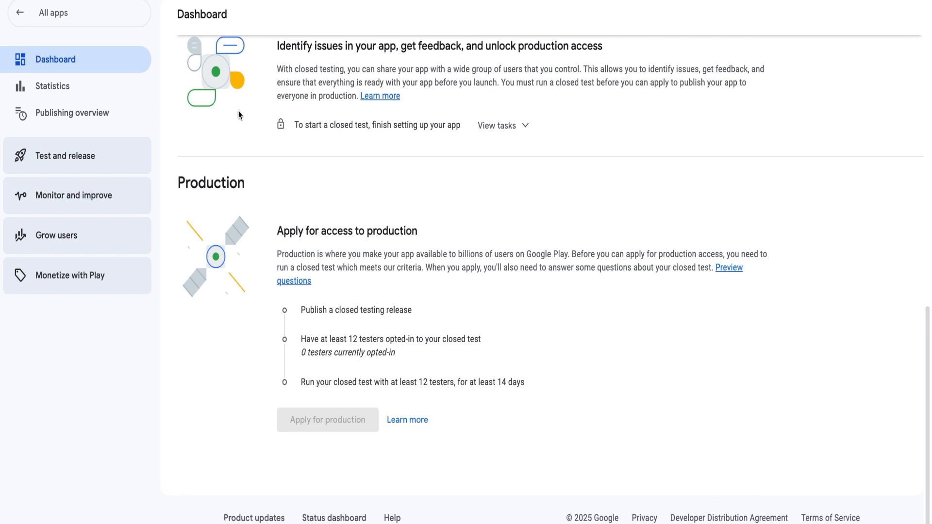
scroll(238, 115, up, 15)
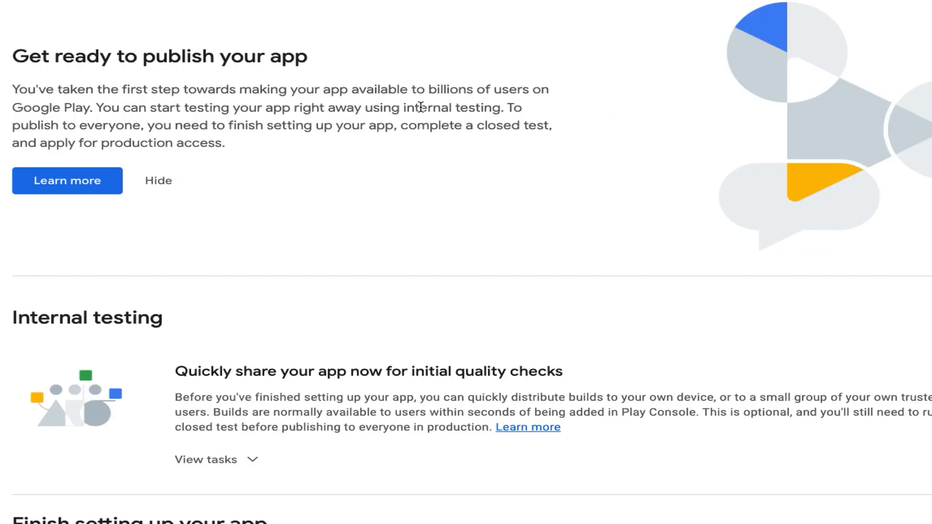
scroll(421, 107, down, 1)
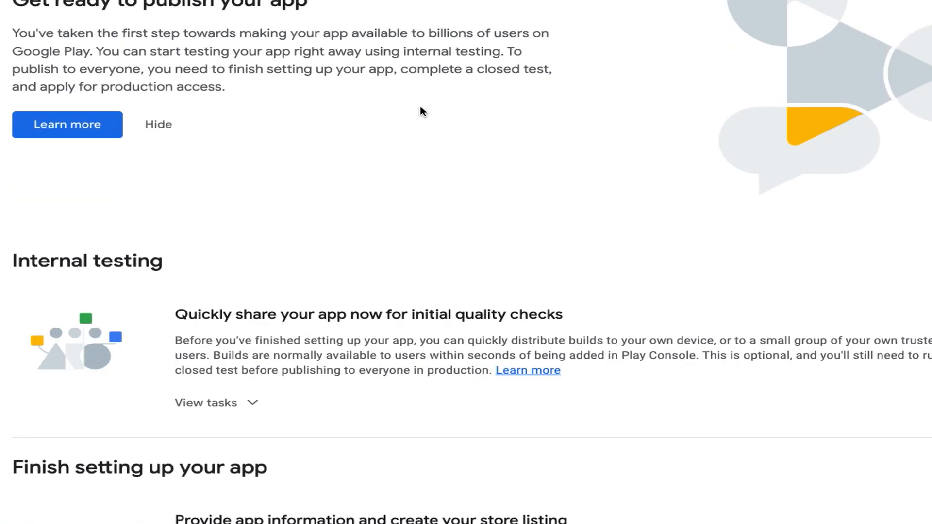
scroll(421, 111, up, 1)
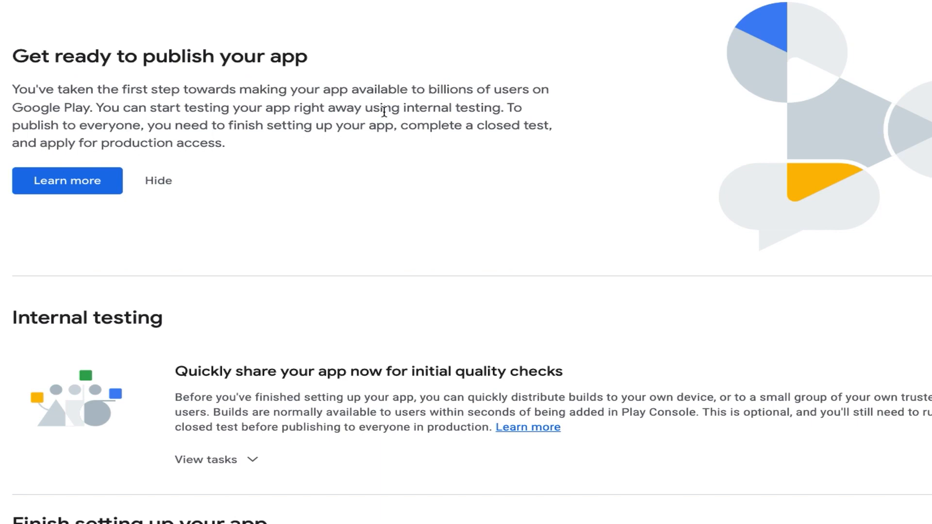
Open the Set privacy policy task among the app content tasks under Finish setting up your app.
scroll(183, 144, down, 3)
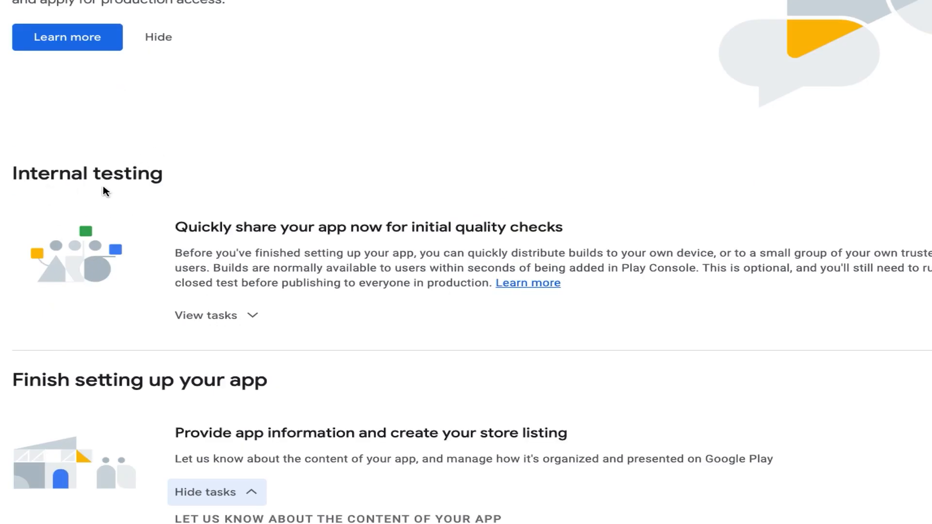
scroll(103, 190, down, 2)
scroll(105, 190, down, 3)
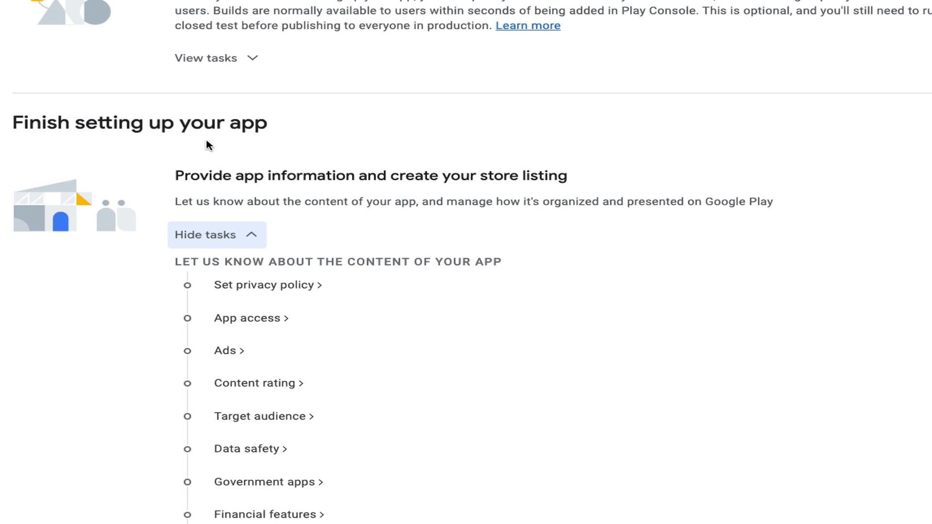
scroll(282, 139, down, 3)
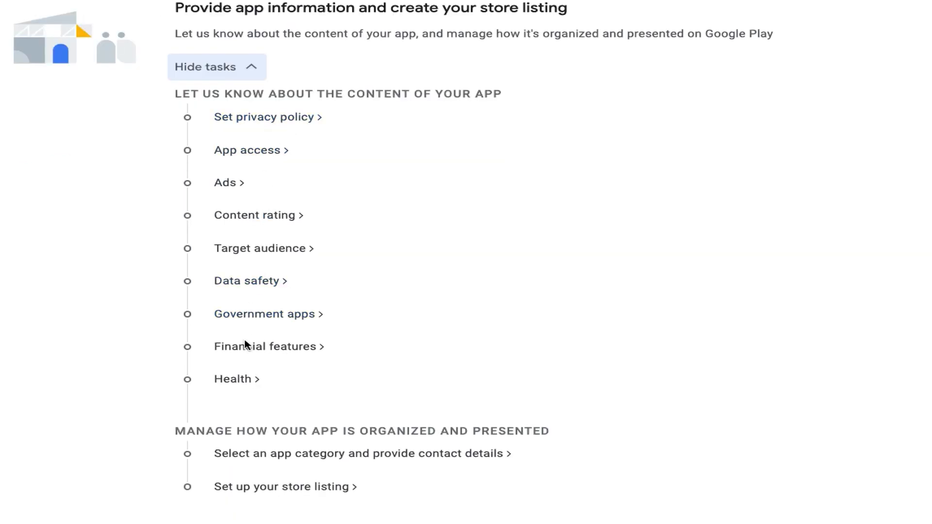
click(260, 119)
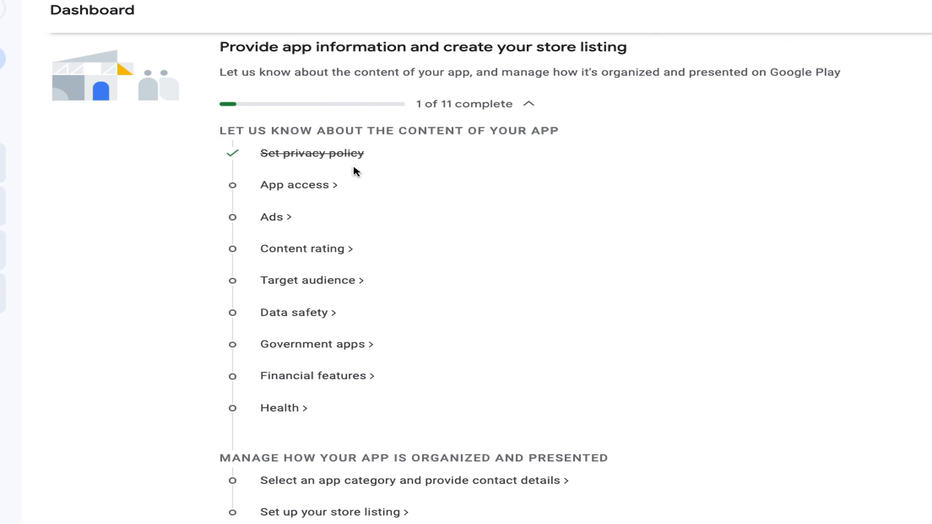
Complete the App access and Ads declarations among the app content tasks.
click(311, 191)
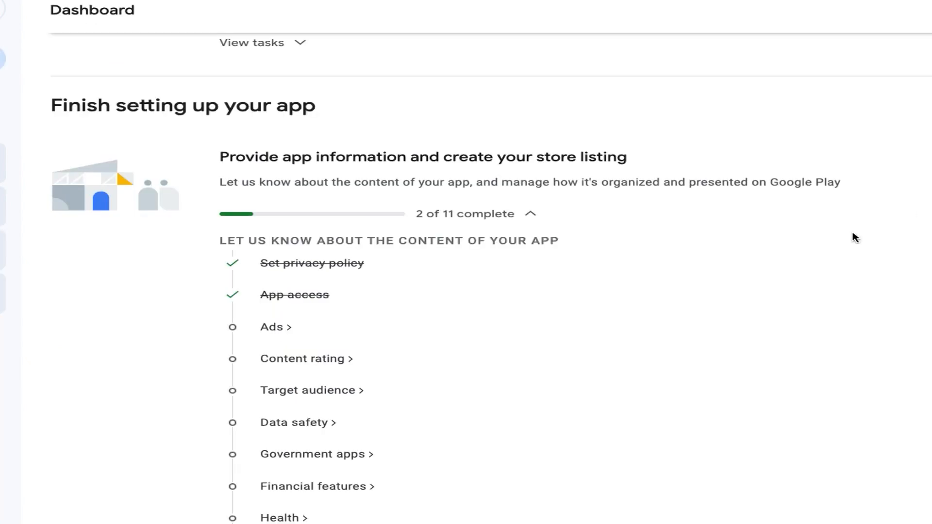
click(270, 327)
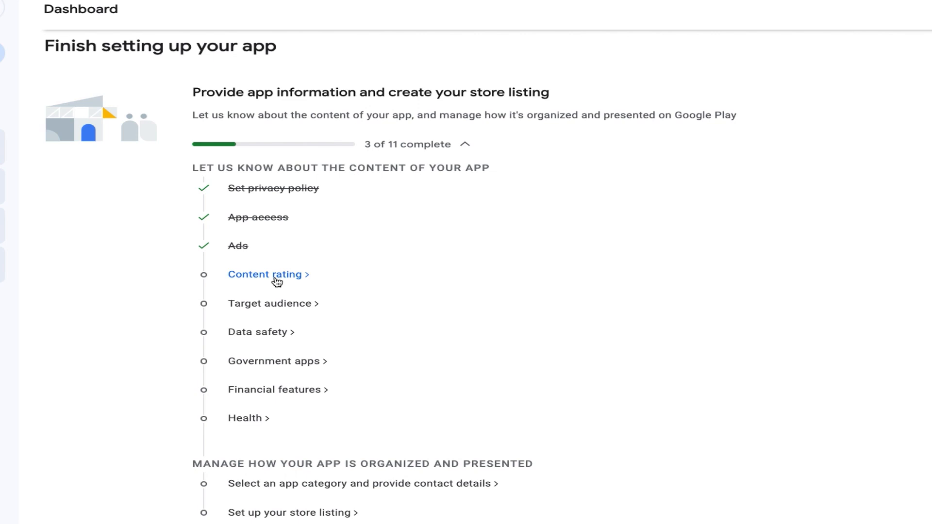
Complete the content rating questionnaire, answering No to the user interaction, online content, age-restricted products and location sharing questions.
click(276, 279)
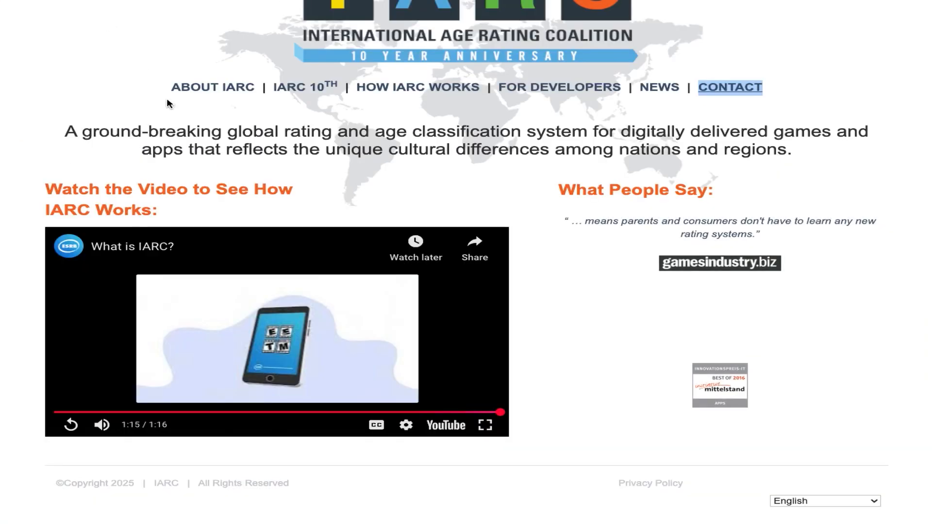
scroll(169, 102, up, 1)
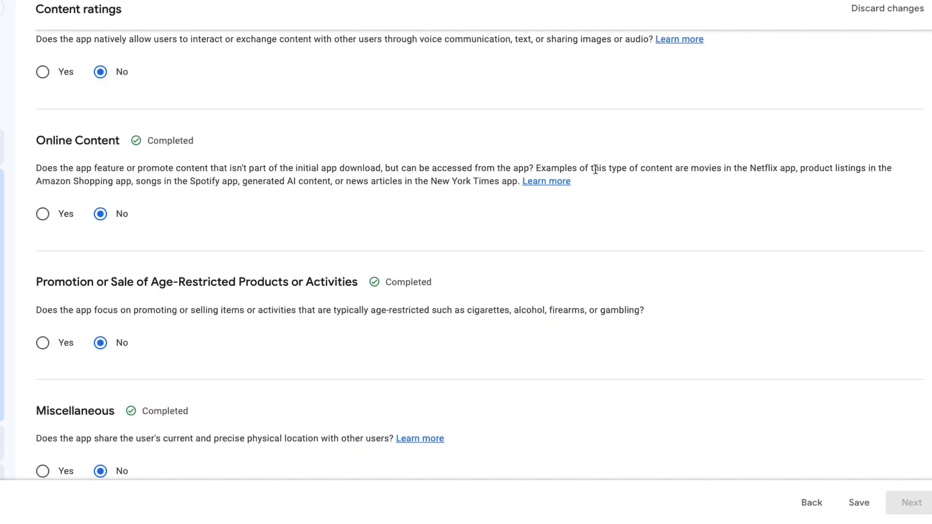
scroll(595, 169, down, 9)
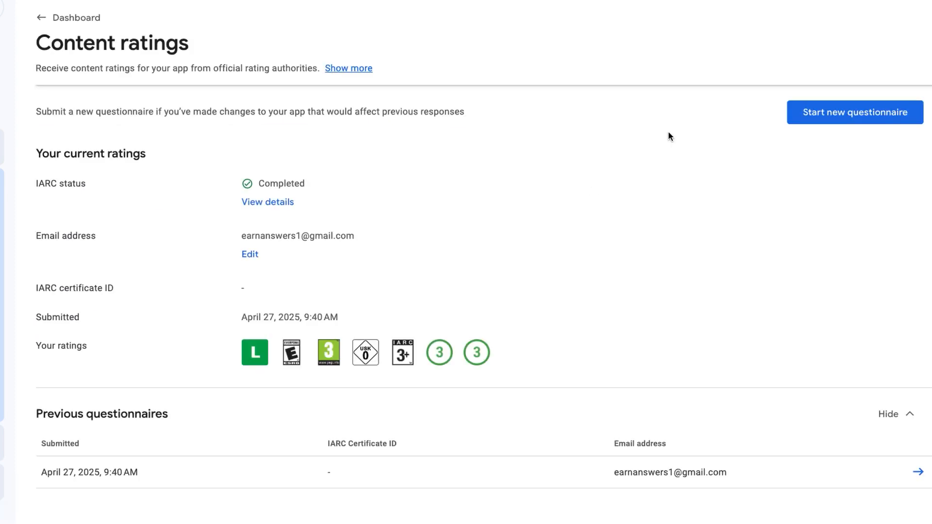
click(42, 20)
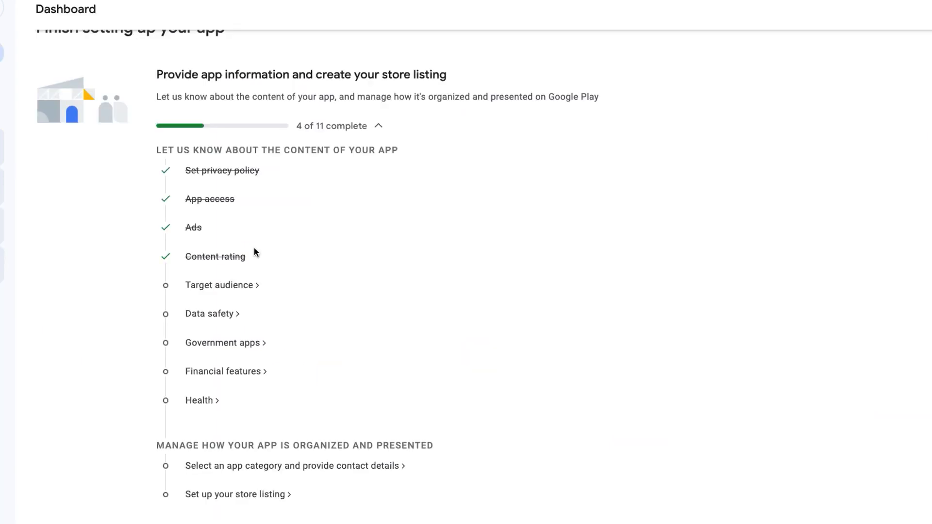
Set the target age groups to 16-17 and 18 and over, save the target audience declaration and return to the dashboard.
click(223, 285)
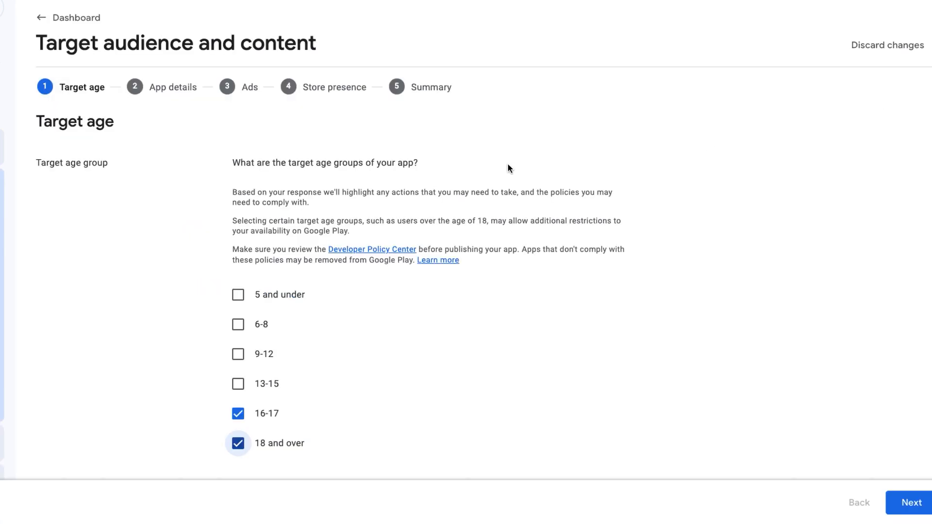
click(909, 502)
click(894, 500)
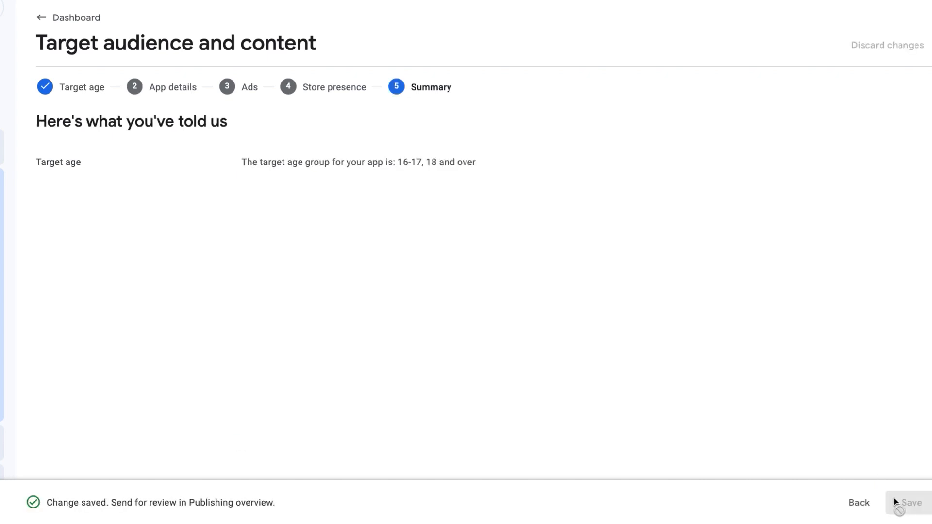
click(46, 20)
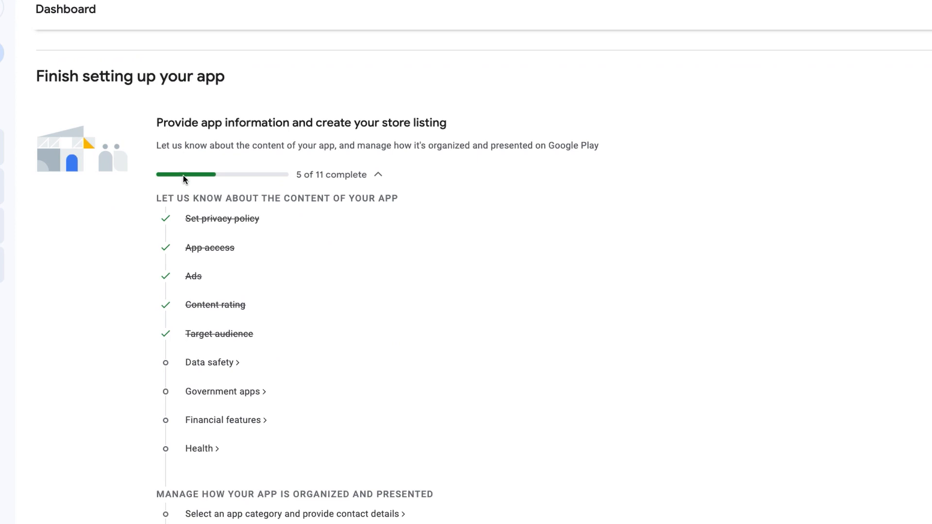
Start the Data safety questionnaire and go through its overview to the data collection and security questions.
click(201, 369)
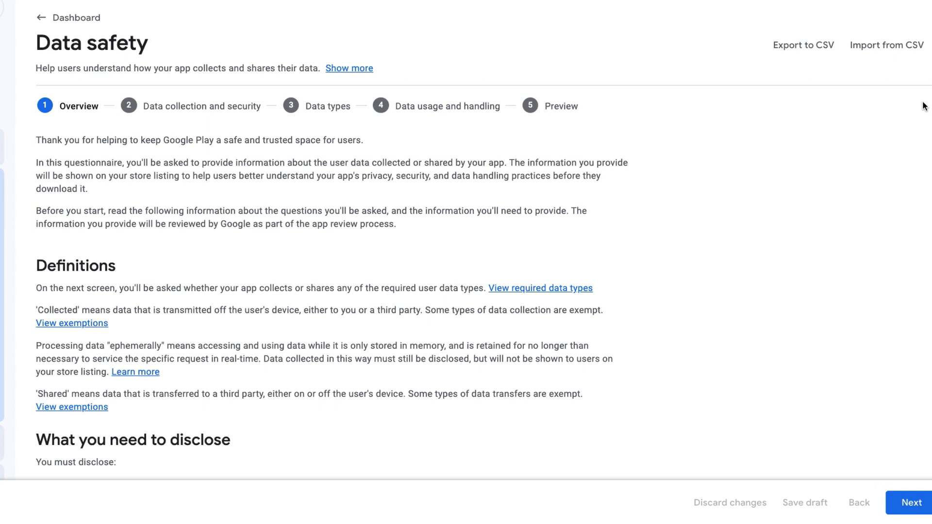
scroll(850, 336, down, 4)
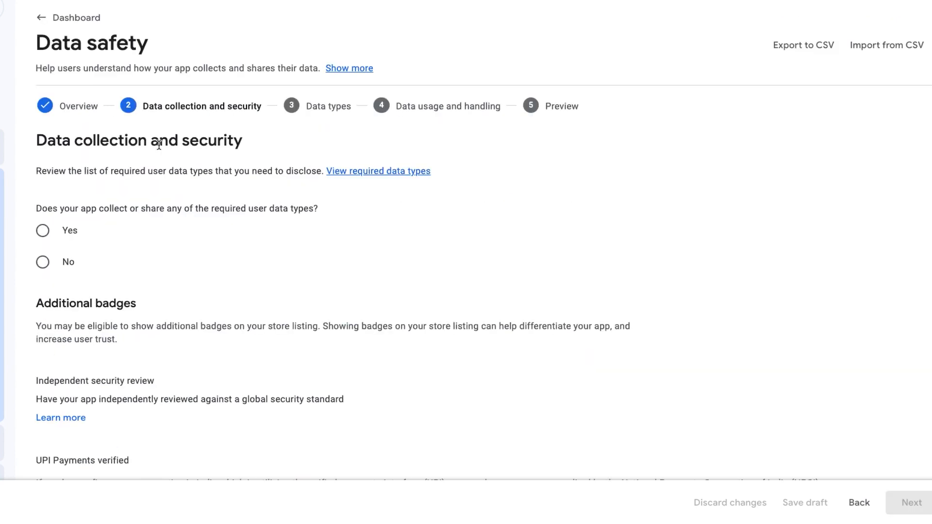
scroll(158, 144, down, 4)
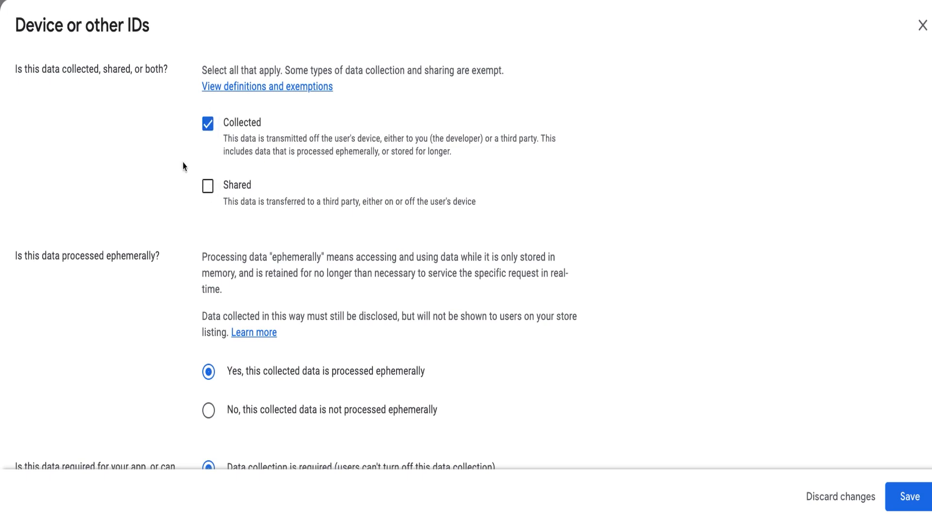
Give Fraud prevention, security, and compliance as the reason for collecting Device or other IDs, and save the answers.
scroll(160, 141, down, 5)
scroll(161, 141, up, 4)
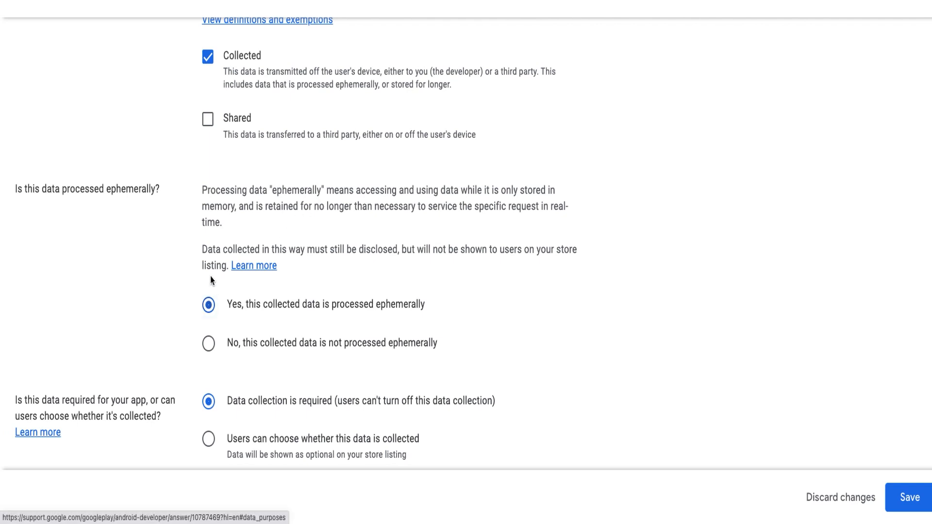
scroll(208, 274, down, 4)
scroll(204, 270, down, 2)
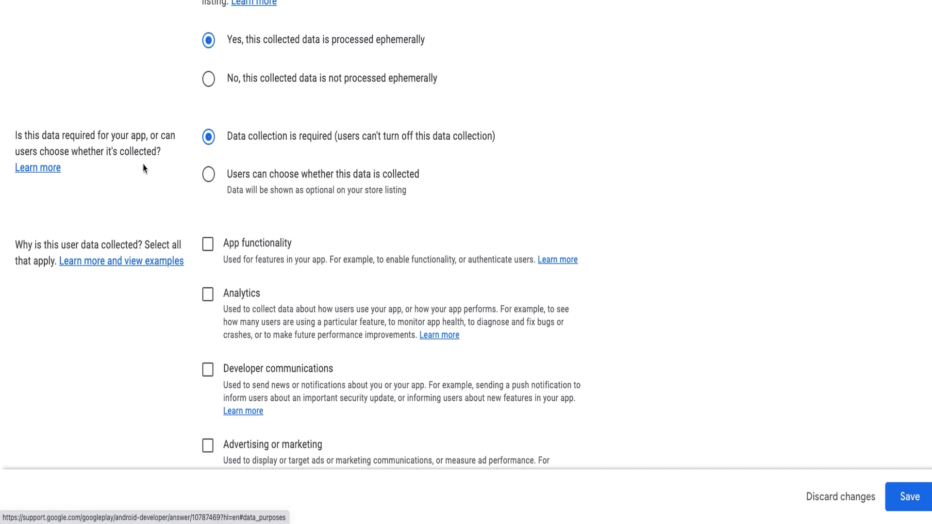
scroll(143, 197, down, 3)
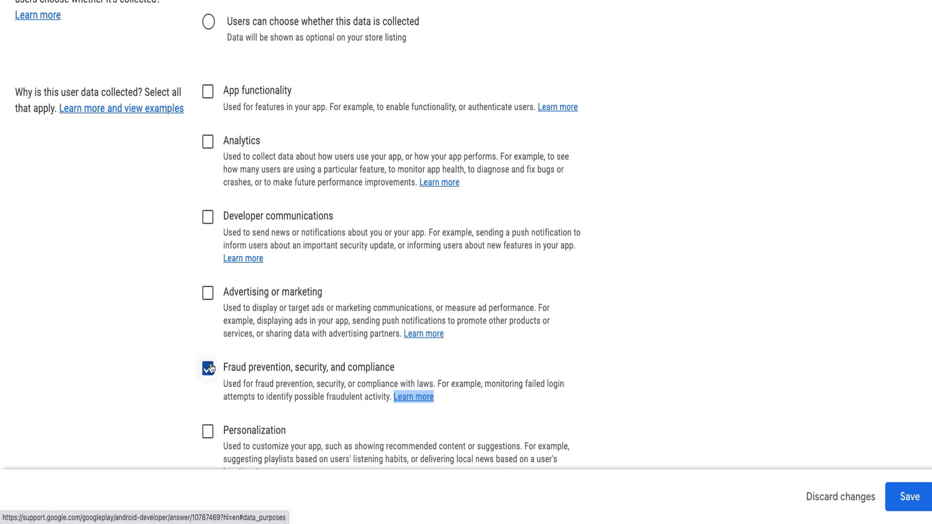
scroll(209, 366, down, 2)
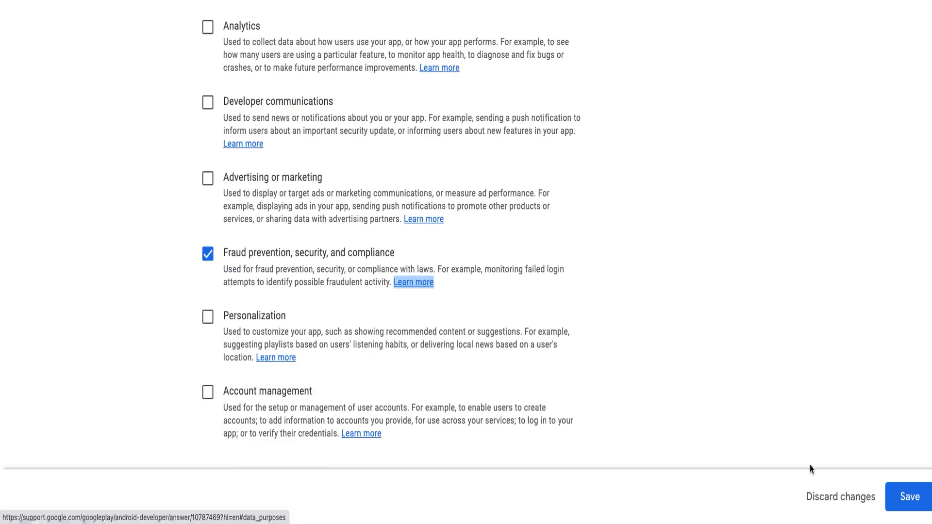
click(899, 497)
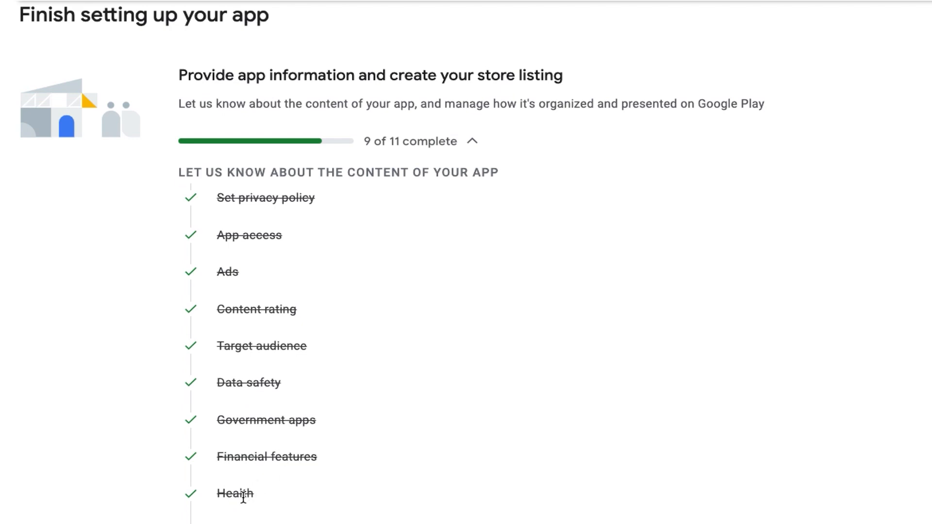
Open the app category and contact details task and review the category, tags, contact and external marketing settings.
scroll(233, 481, down, 1)
scroll(233, 482, down, 4)
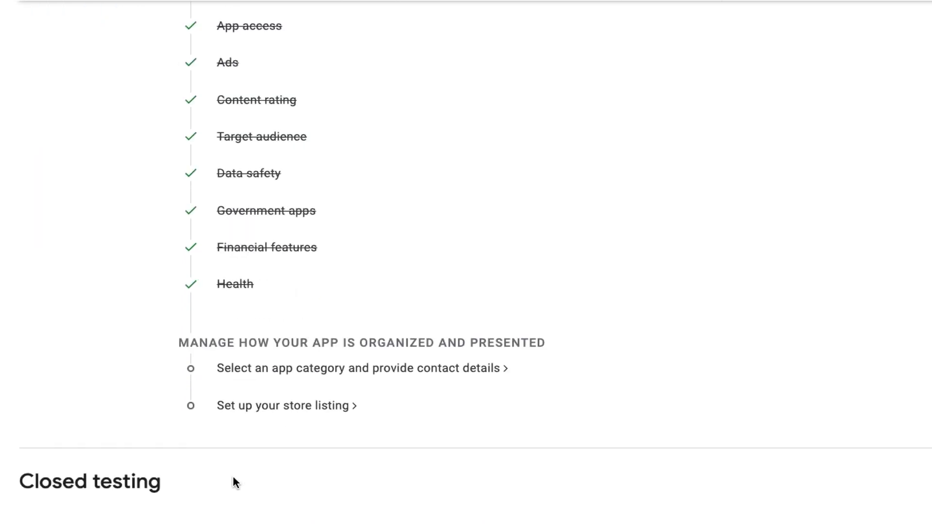
click(230, 377)
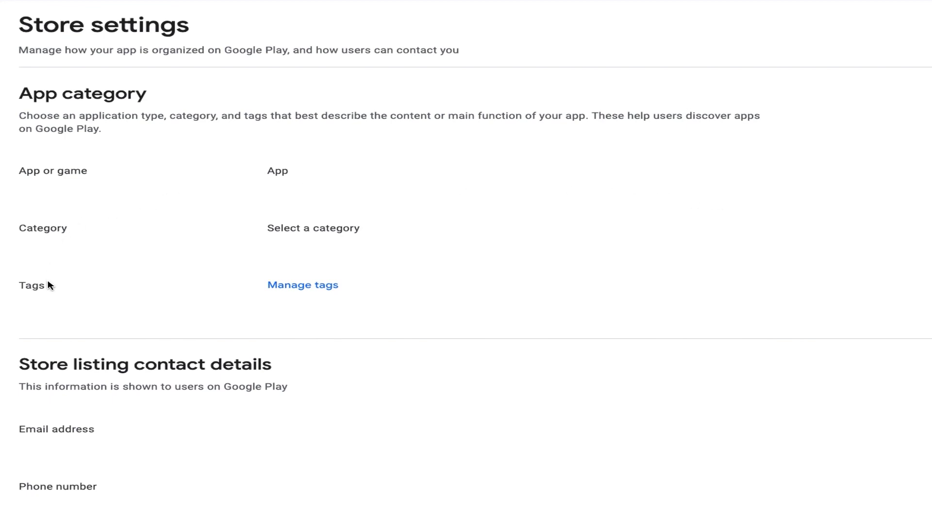
scroll(46, 291, down, 4)
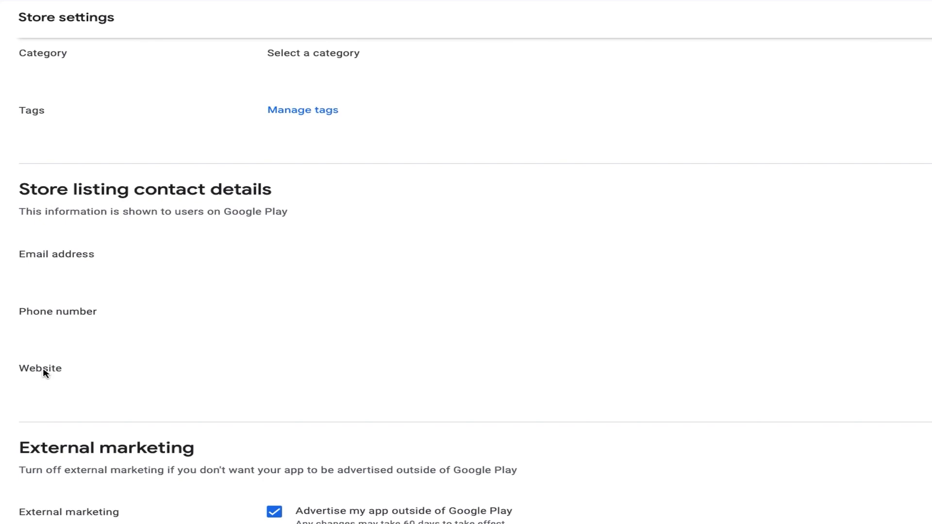
scroll(43, 372, down, 3)
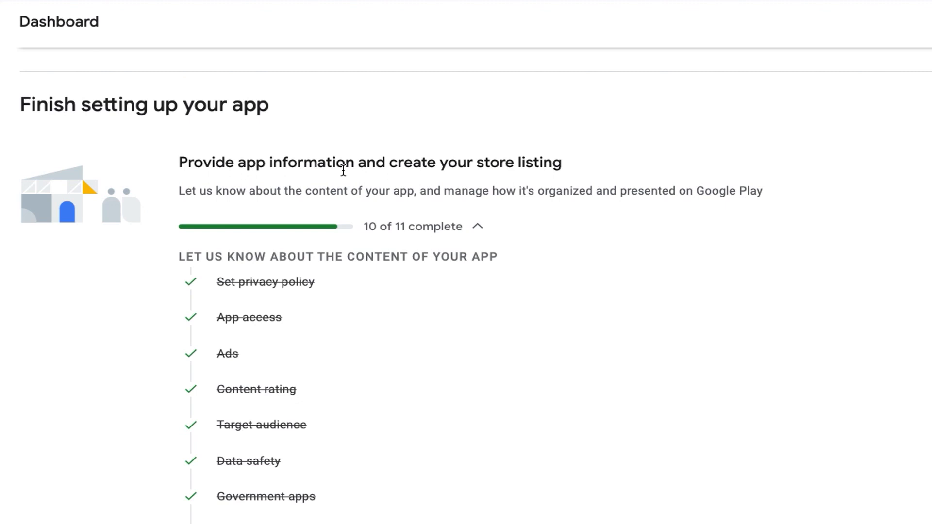
Open the store listing task and review the required app name, descriptions and graphics of the default listing.
scroll(343, 170, down, 5)
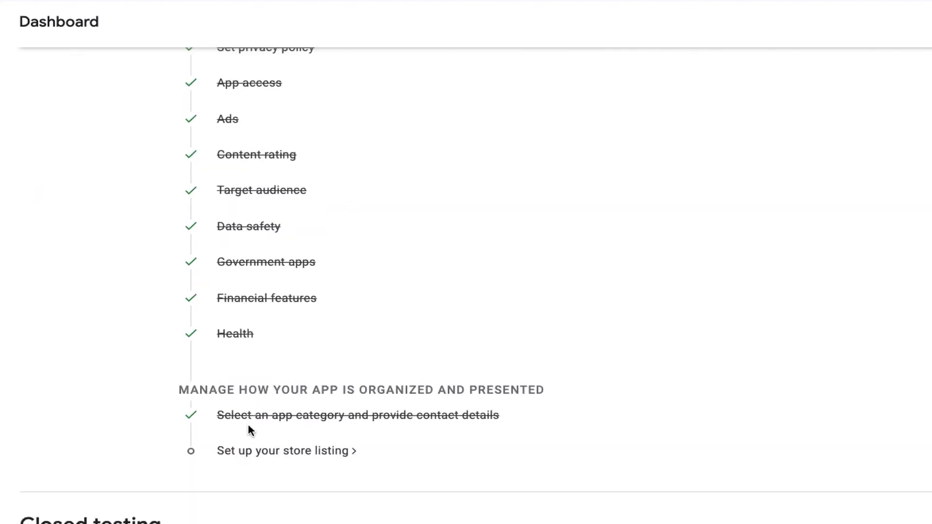
click(237, 452)
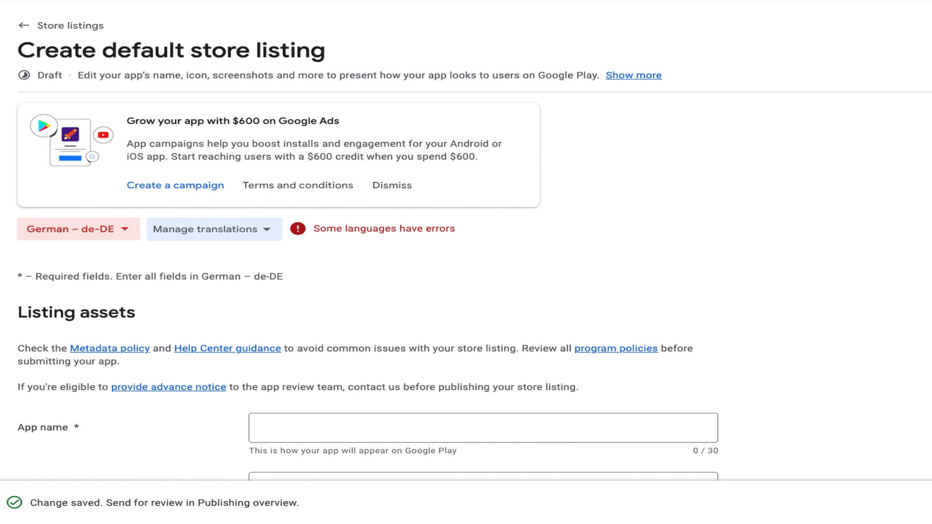
scroll(263, 149, down, 3)
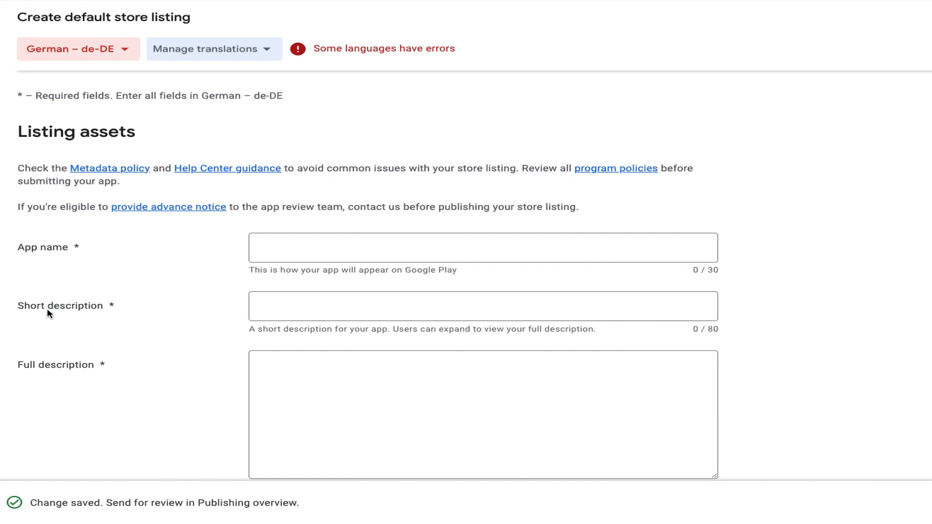
scroll(48, 313, down, 1)
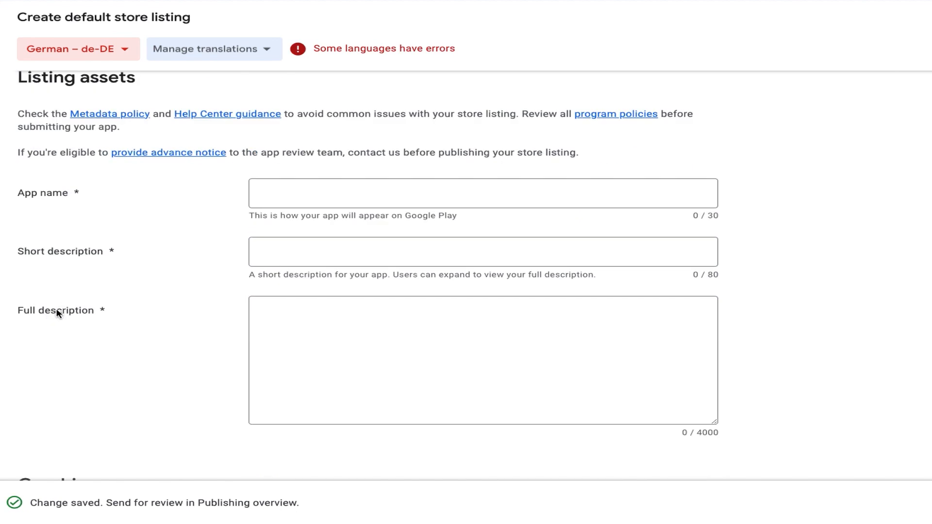
scroll(56, 312, down, 8)
scroll(56, 310, up, 1)
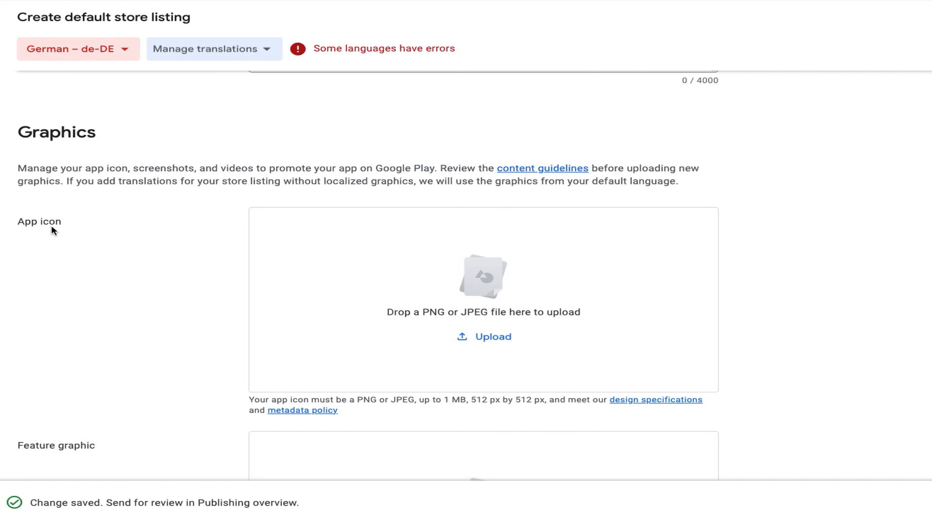
scroll(53, 230, down, 20)
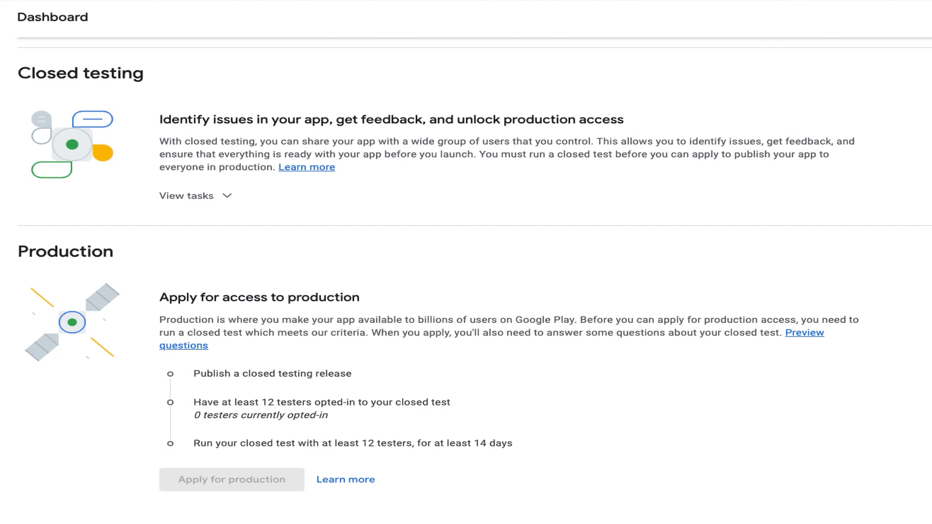
Open the country selection for the closed testing Alpha track and select Albania and Algeria.
scroll(196, 272, down, 1)
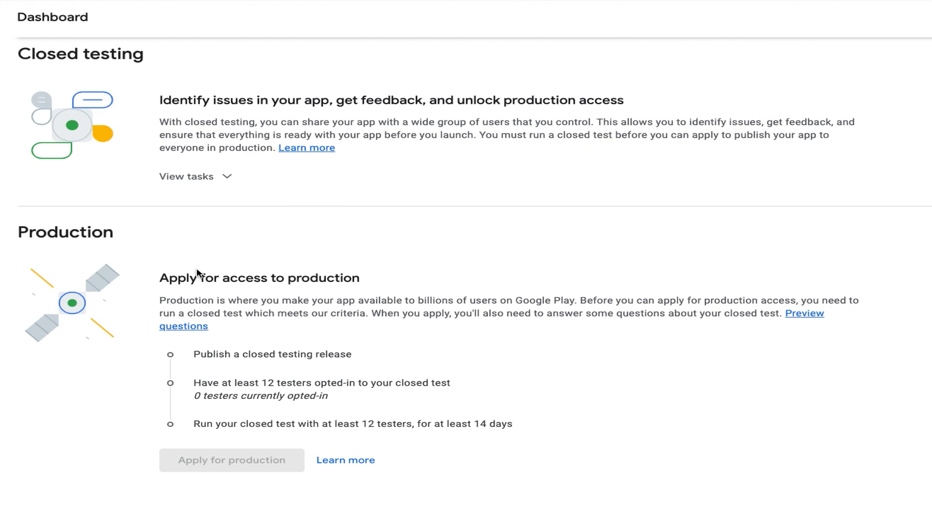
click(198, 184)
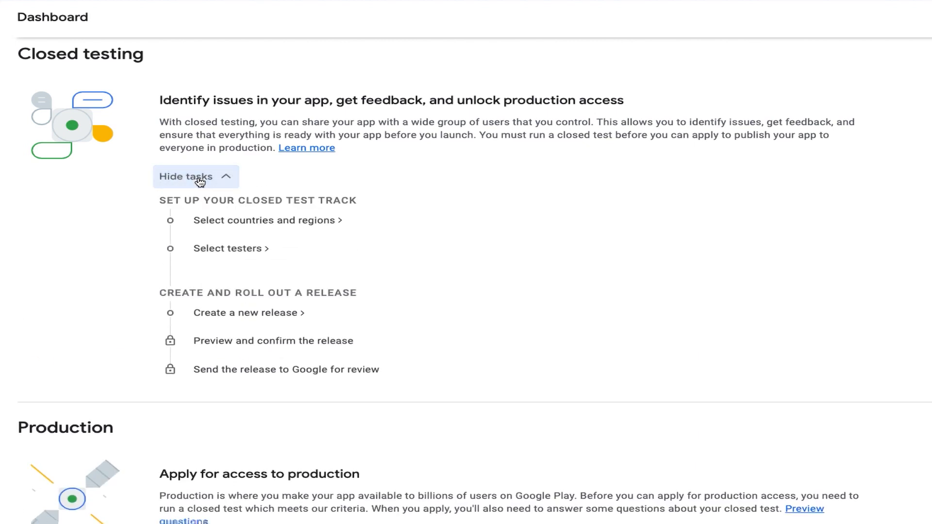
click(214, 224)
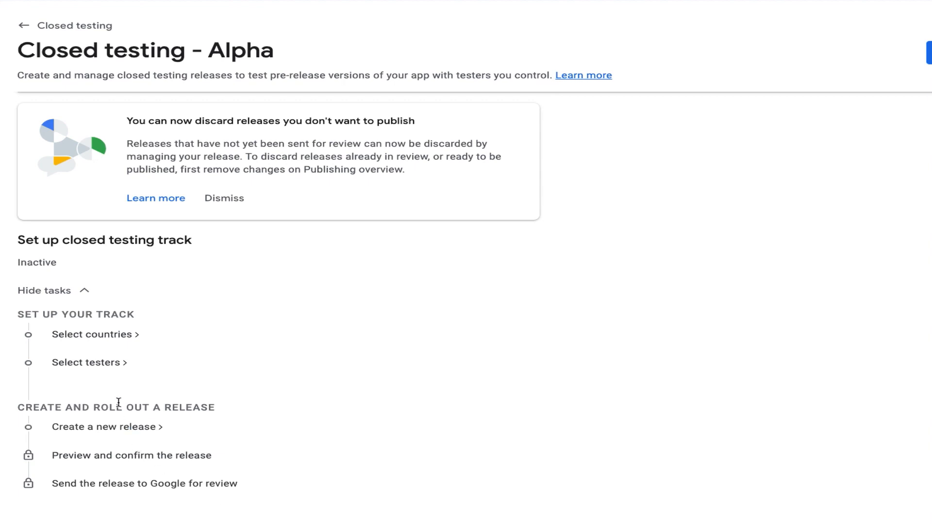
click(96, 338)
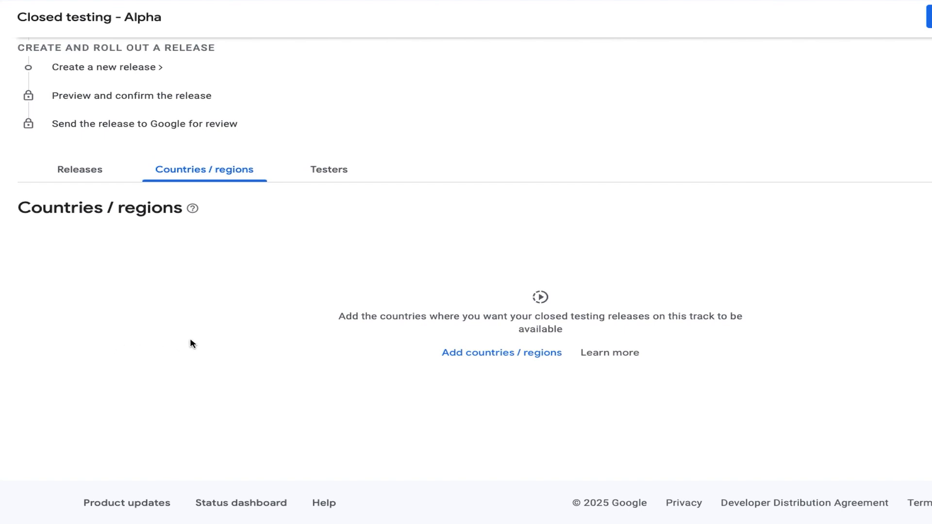
click(458, 353)
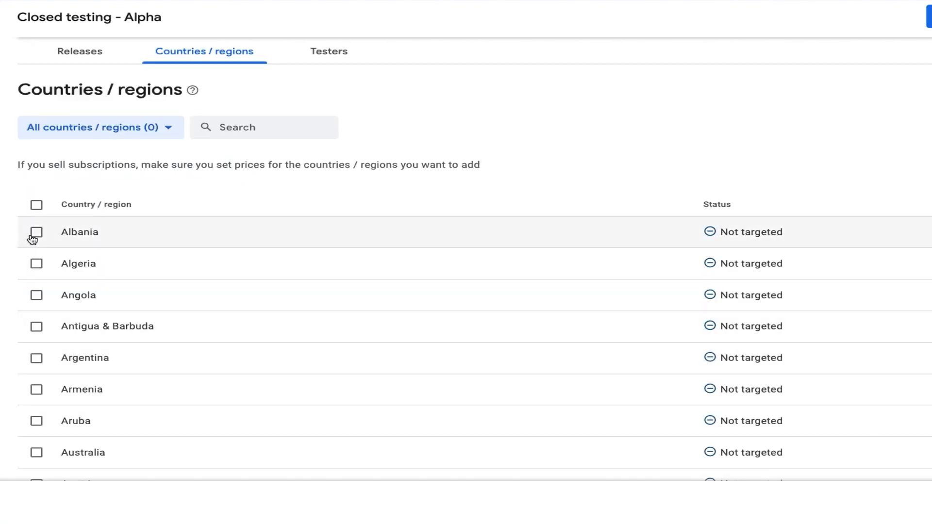
click(35, 239)
click(38, 266)
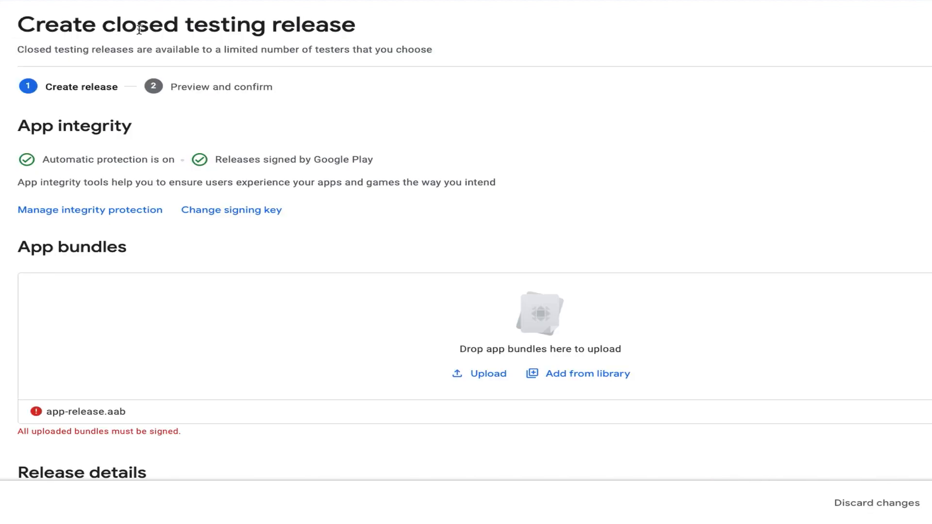
Review the closed testing release's app bundle, release name and release notes, and the errors and warnings in its preview.
scroll(123, 290, down, 1)
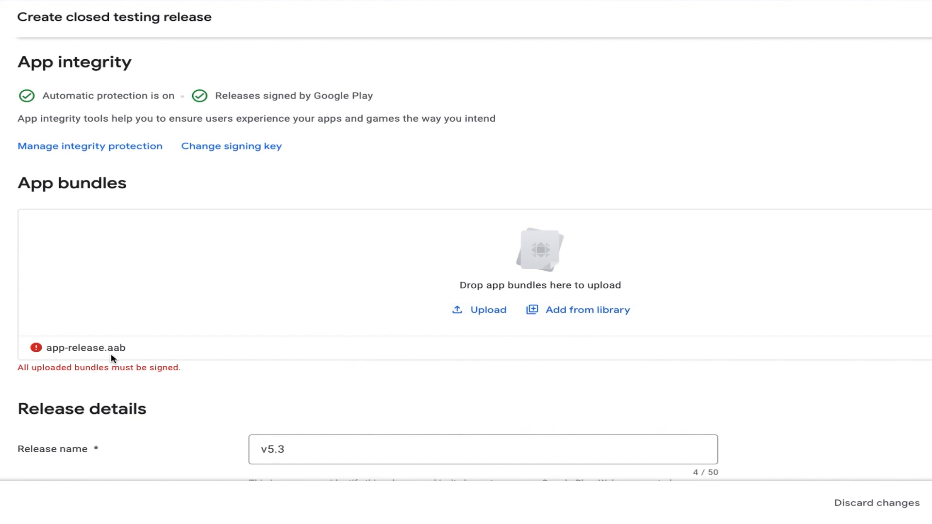
scroll(199, 330, down, 2)
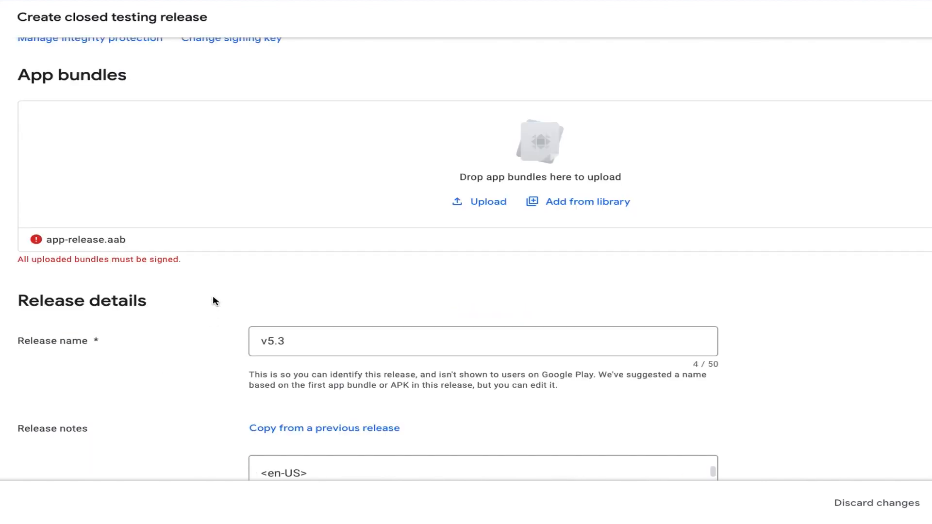
scroll(212, 295, down, 1)
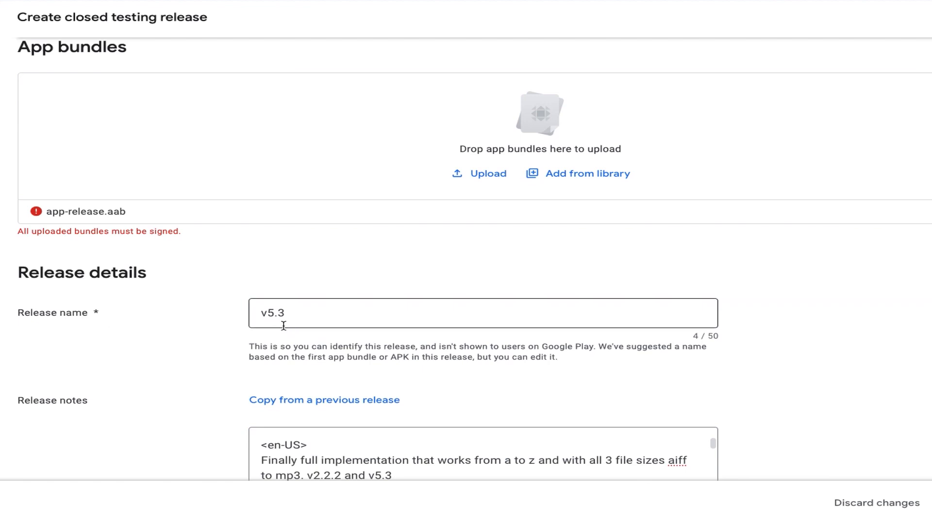
scroll(57, 276, down, 3)
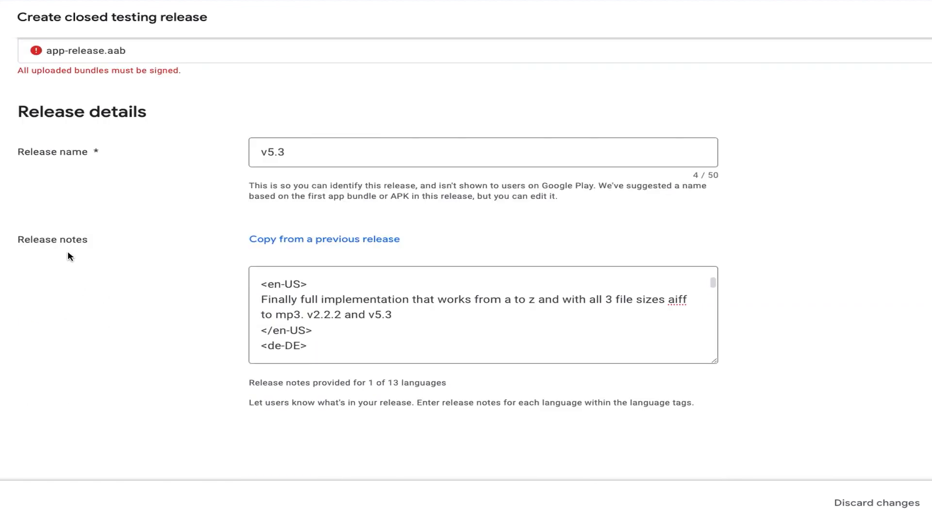
drag(261, 299, 417, 320)
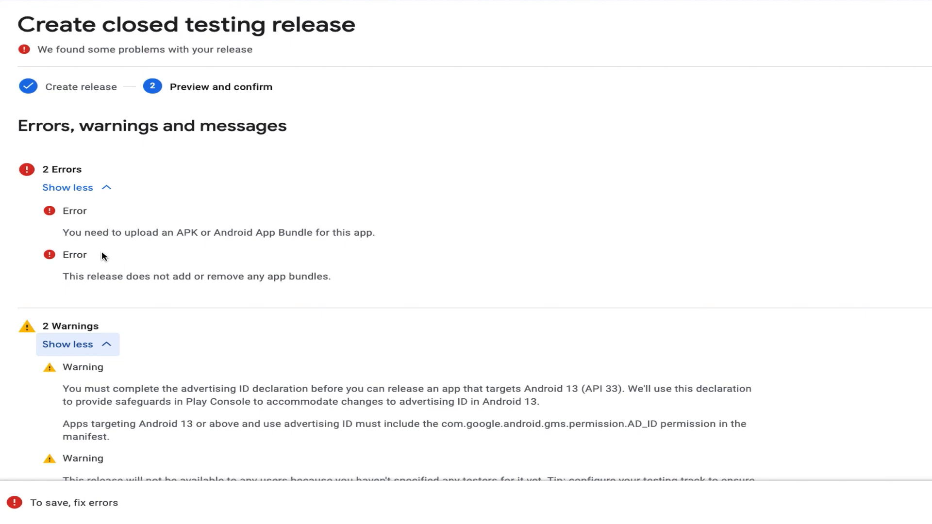
scroll(104, 256, down, 2)
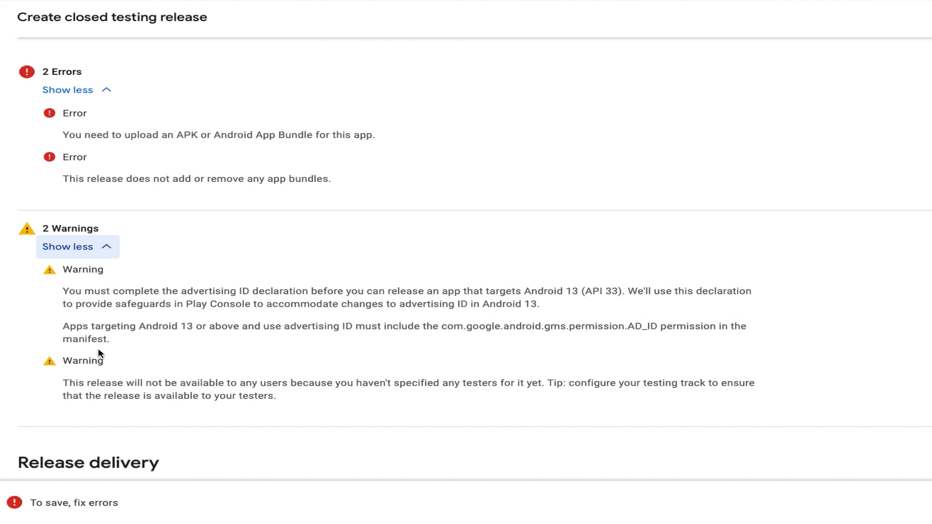
scroll(99, 353, down, 7)
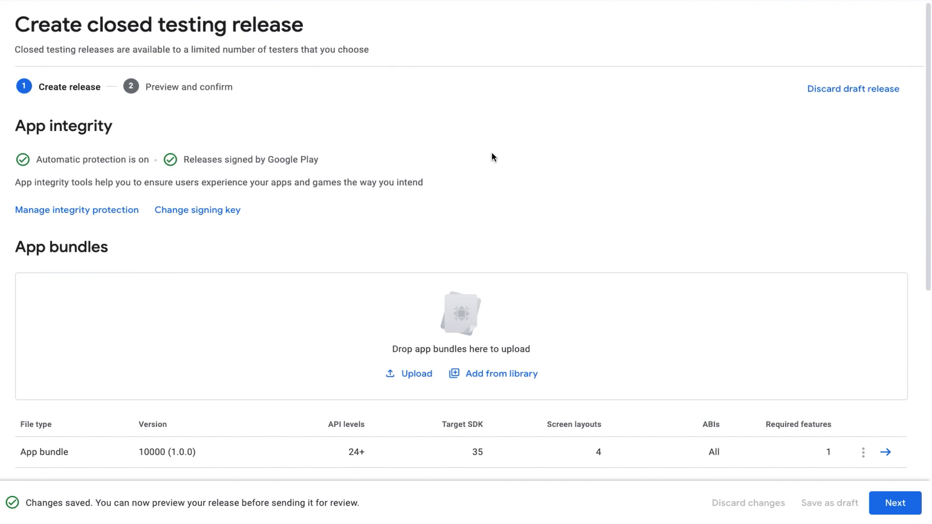
Check the uploaded app bundle 10000 (1.0.0) together with the v5.3 release name and release notes.
scroll(117, 427, down, 2)
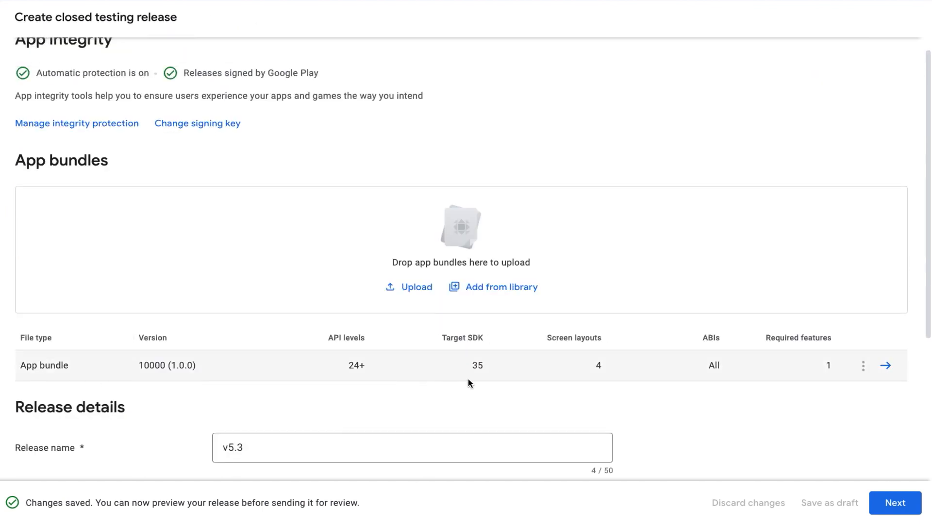
scroll(637, 381, down, 4)
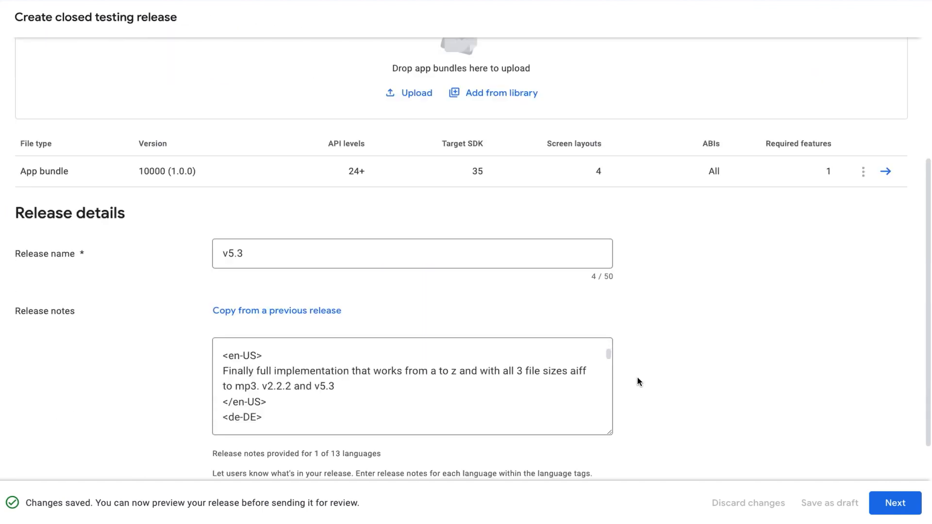
scroll(588, 374, down, 3)
scroll(671, 391, down, 3)
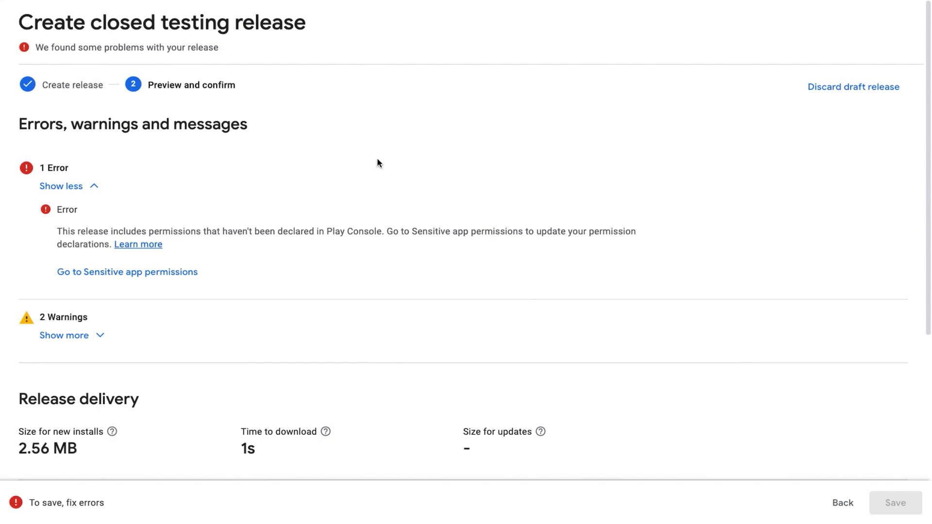
Open the sensitive app permissions declaration and review the All files access questions on feature description, usage and technical reason.
click(147, 274)
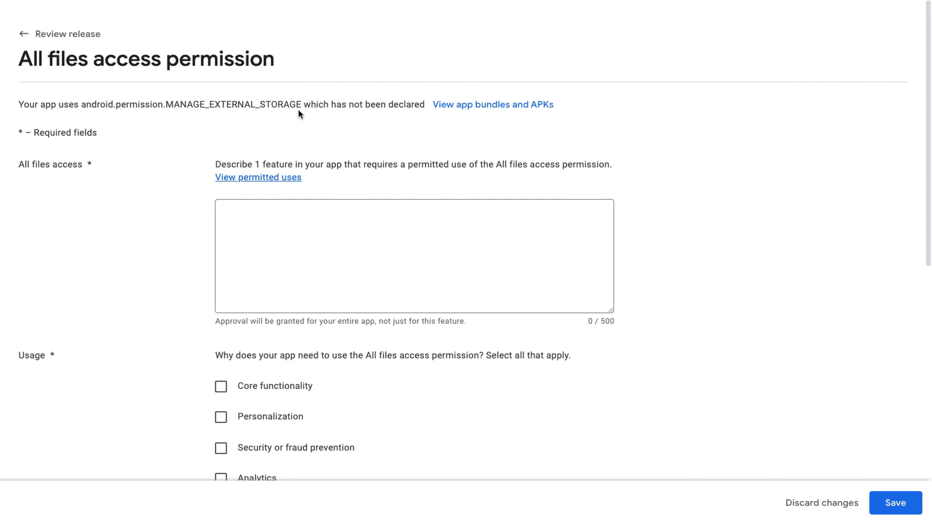
scroll(297, 112, down, 1)
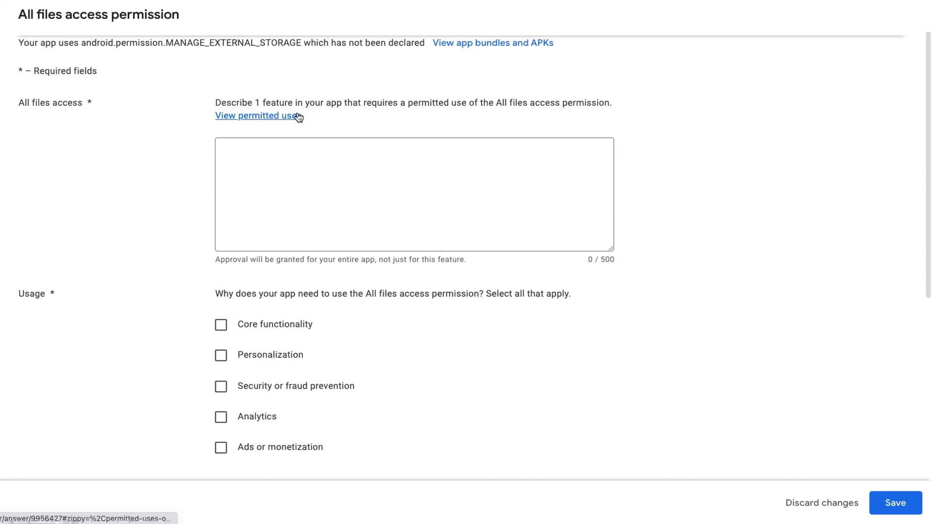
scroll(298, 116, up, 1)
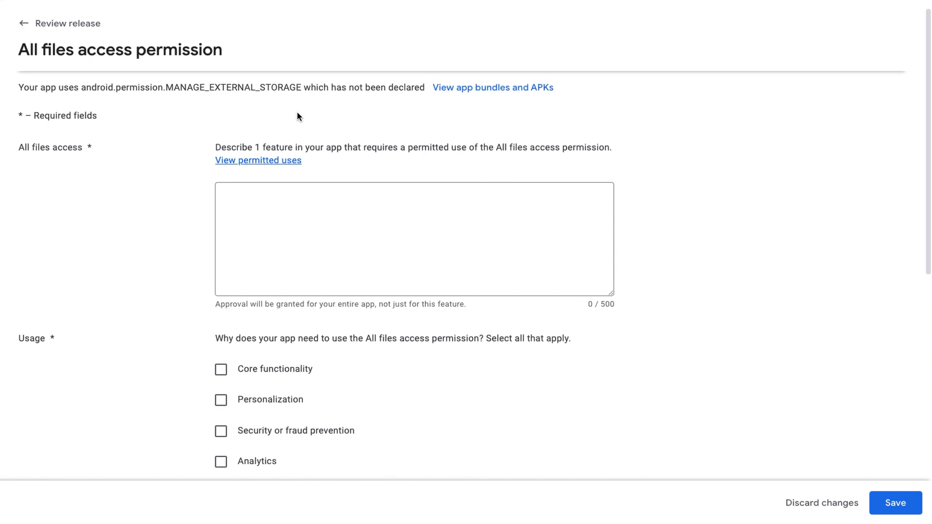
scroll(297, 116, down, 10)
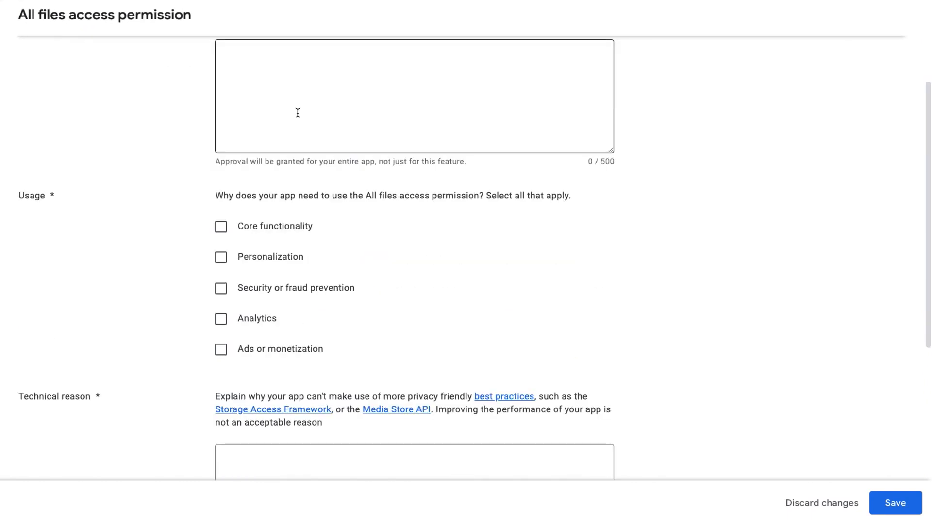
scroll(302, 136, up, 10)
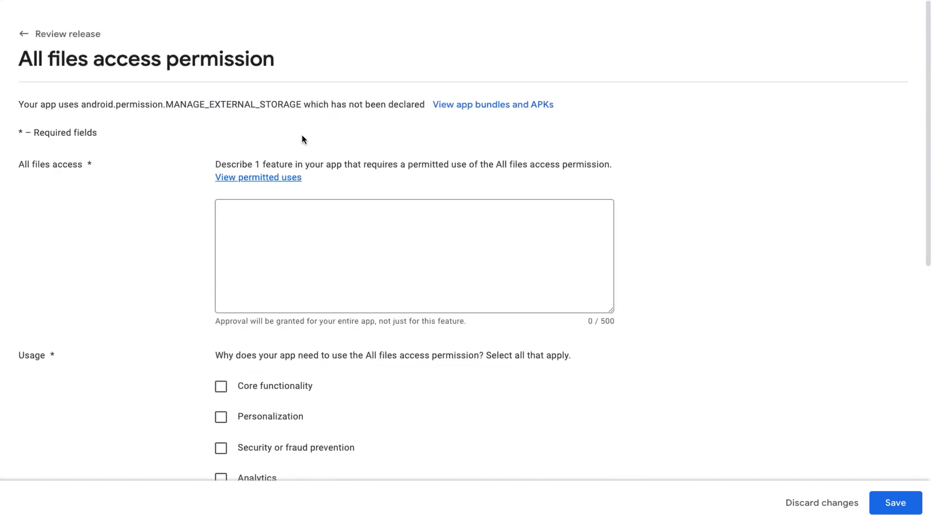
Save the closed testing release, go to the publishing overview and look through the changes not yet sent for review.
click(890, 501)
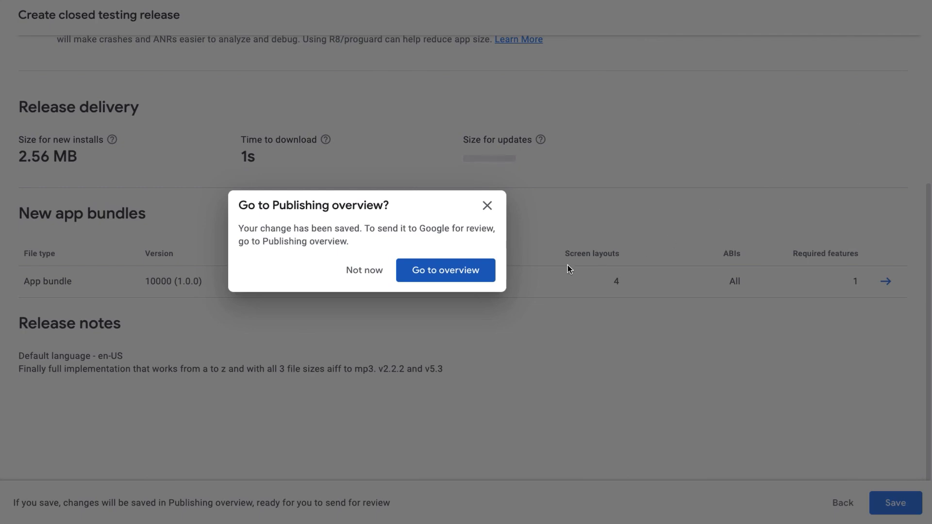
click(449, 280)
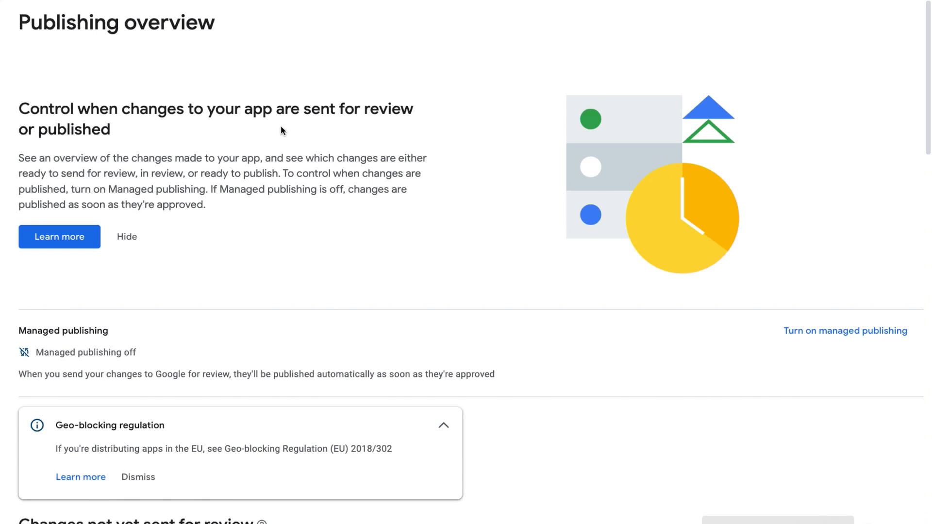
scroll(281, 127, down, 5)
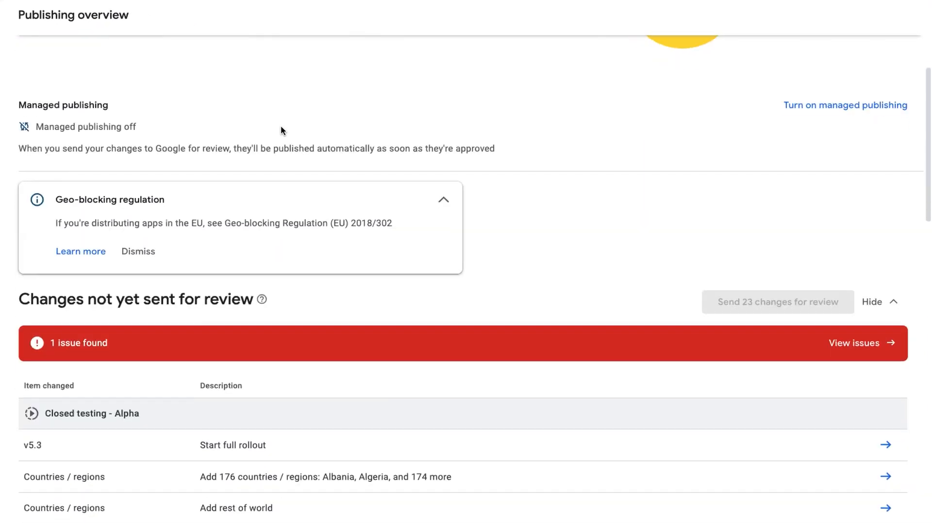
scroll(281, 127, down, 5)
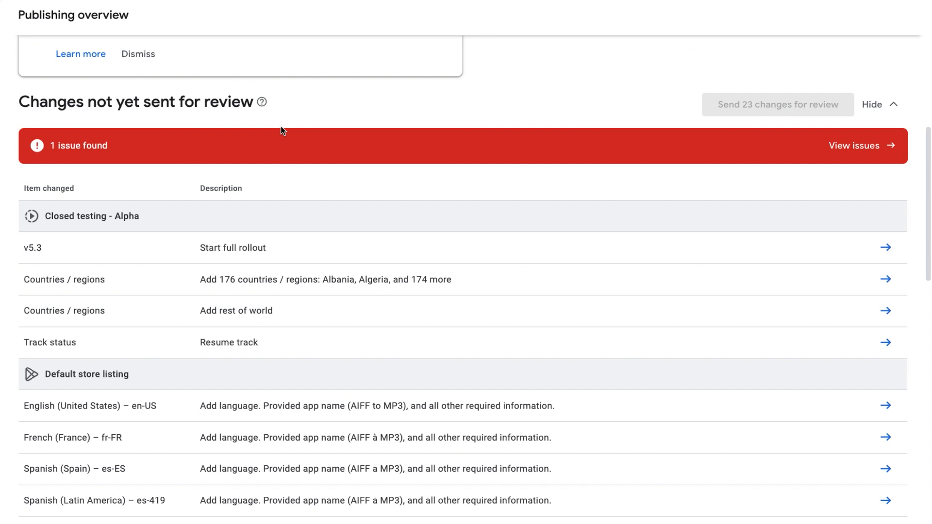
scroll(281, 130, down, 2)
scroll(281, 130, down, 9)
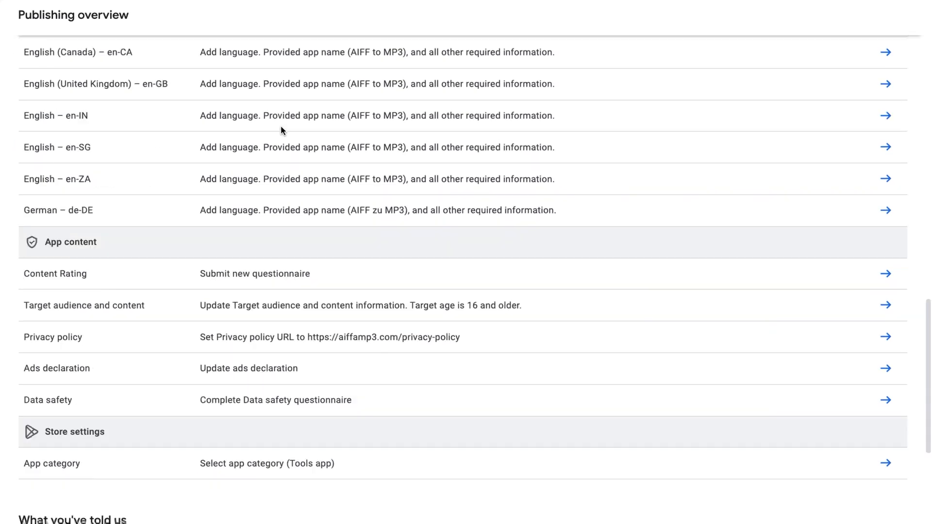
scroll(281, 130, down, 3)
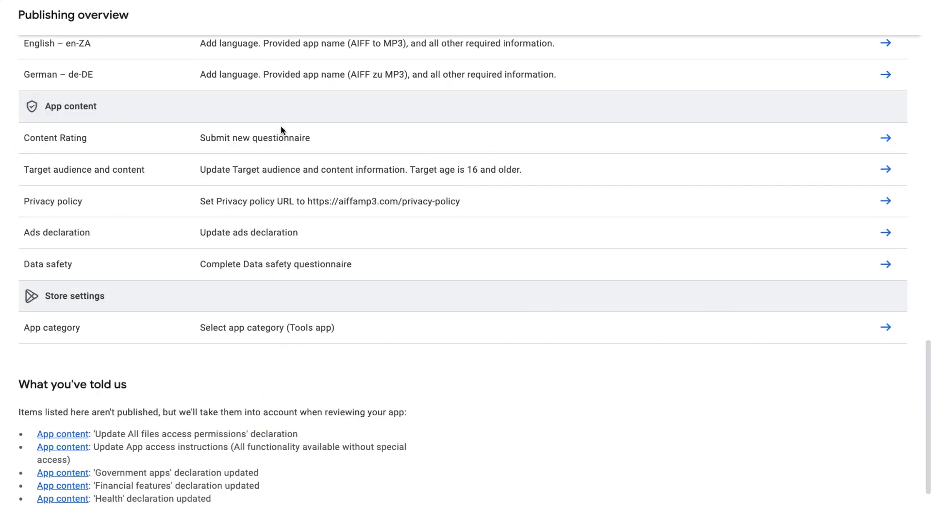
scroll(281, 130, up, 15)
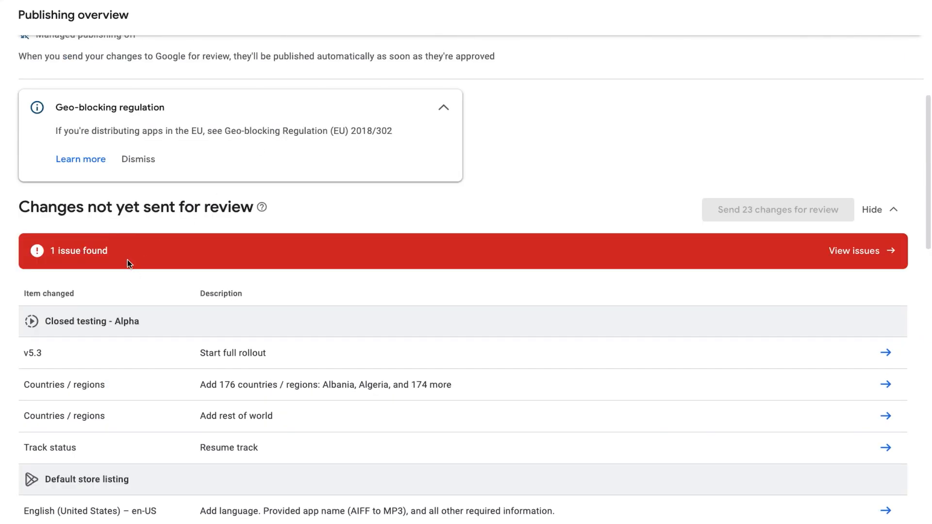
View the issue details that block sending the changes, close them and look over the pending changes again.
click(881, 250)
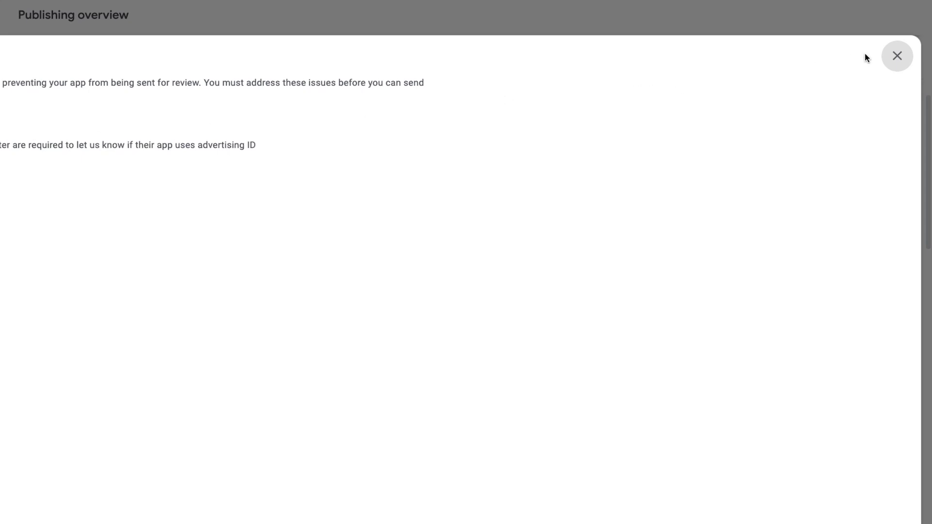
click(896, 57)
scroll(355, 184, down, 15)
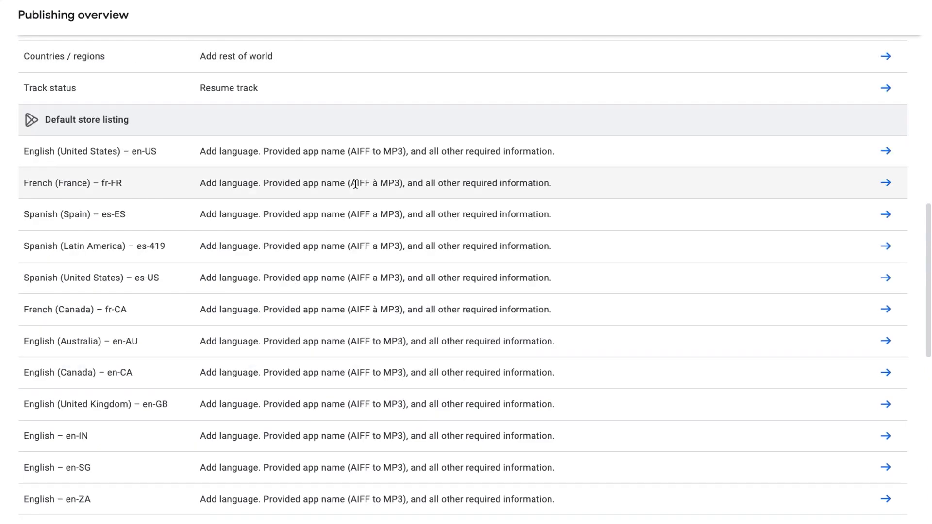
scroll(345, 181, up, 20)
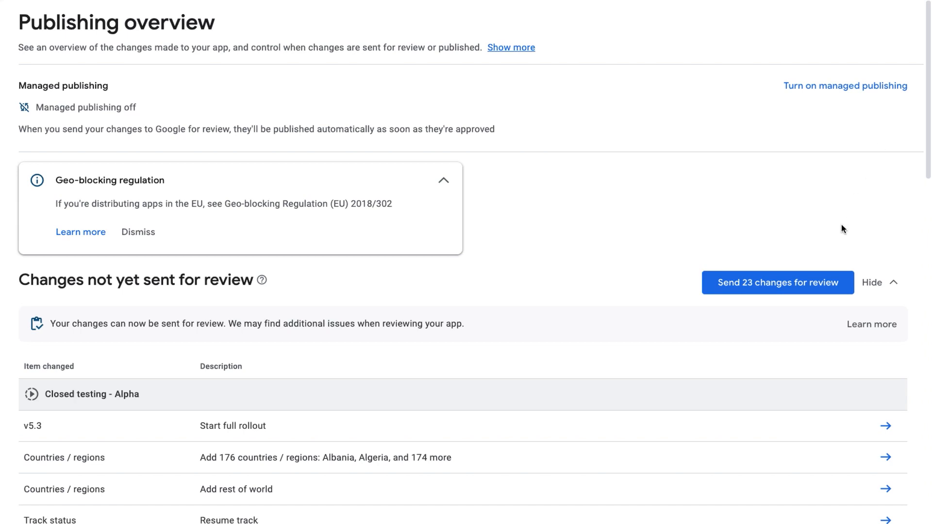
Send all pending closed testing, store listing and app content changes to Google for review.
click(772, 294)
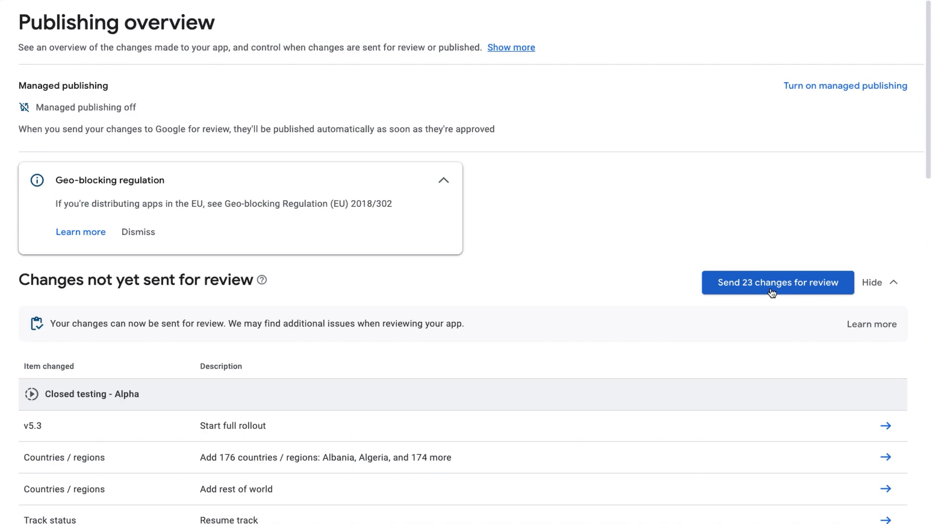
click(771, 291)
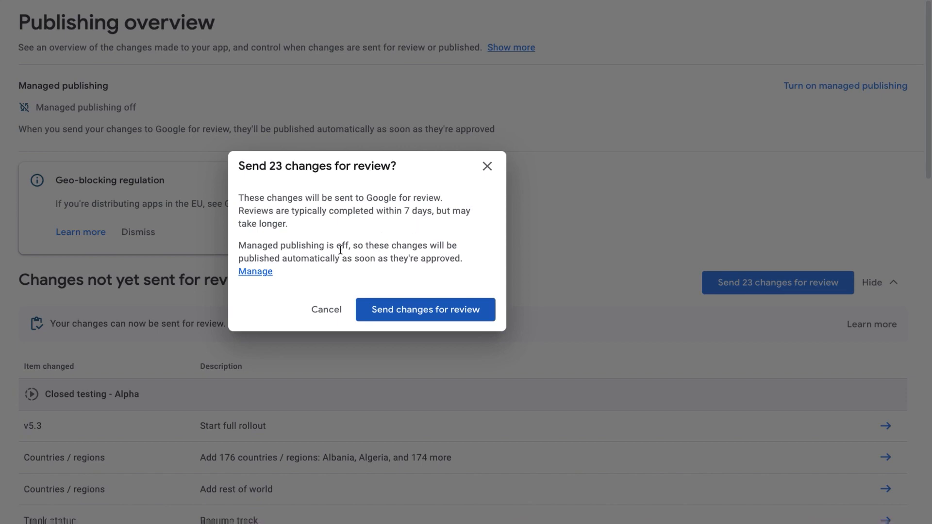
click(434, 320)
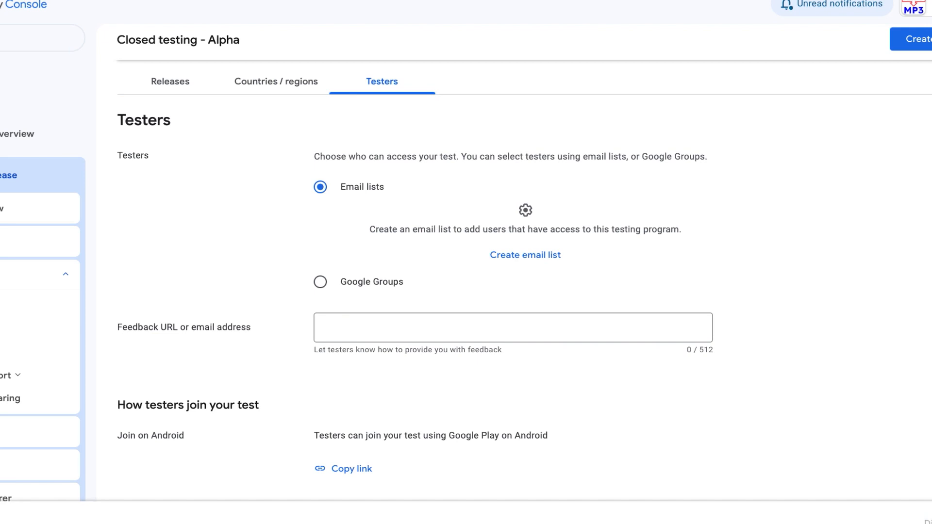
Start a new tester email list for the closed testing Alpha track and name it "Testing batch 1".
click(551, 256)
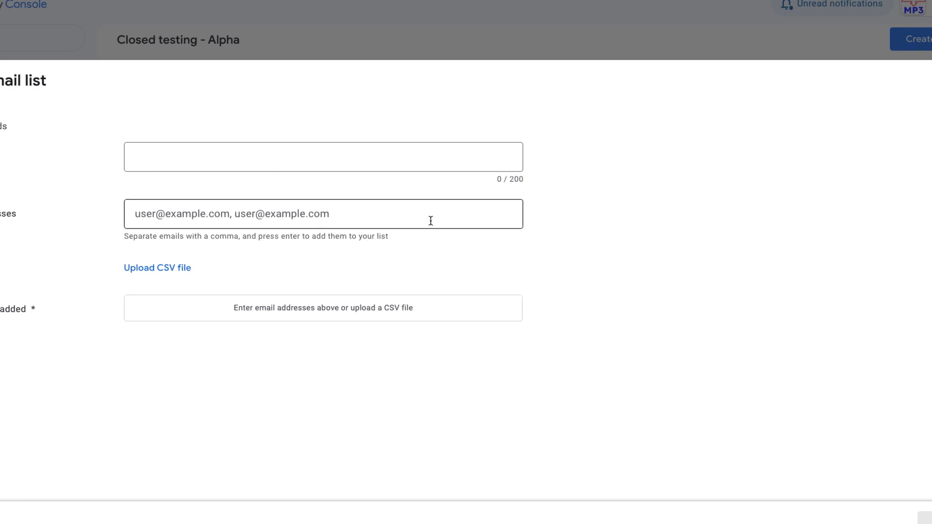
click(297, 160)
text(Testing batch 1)
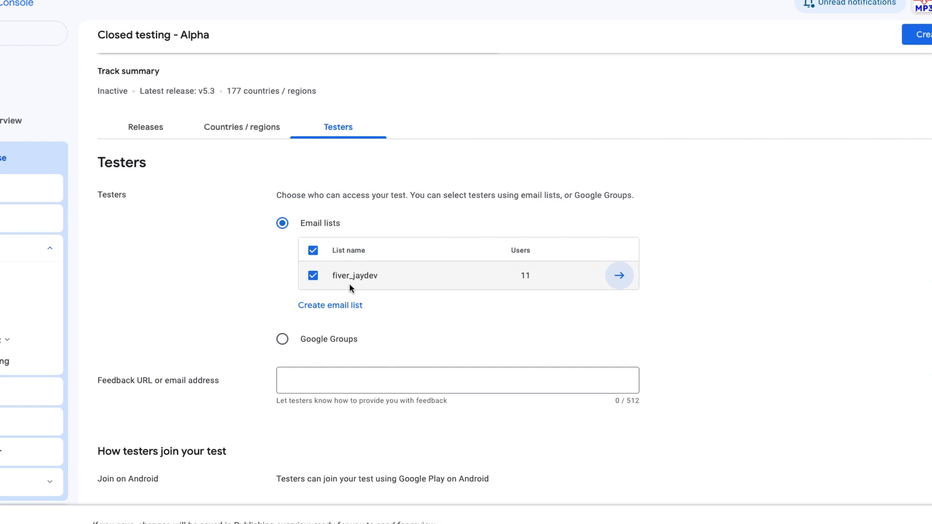
Provide the feedback contact for the Alpha track's testers and review how testers join the test.
scroll(350, 284, down, 2)
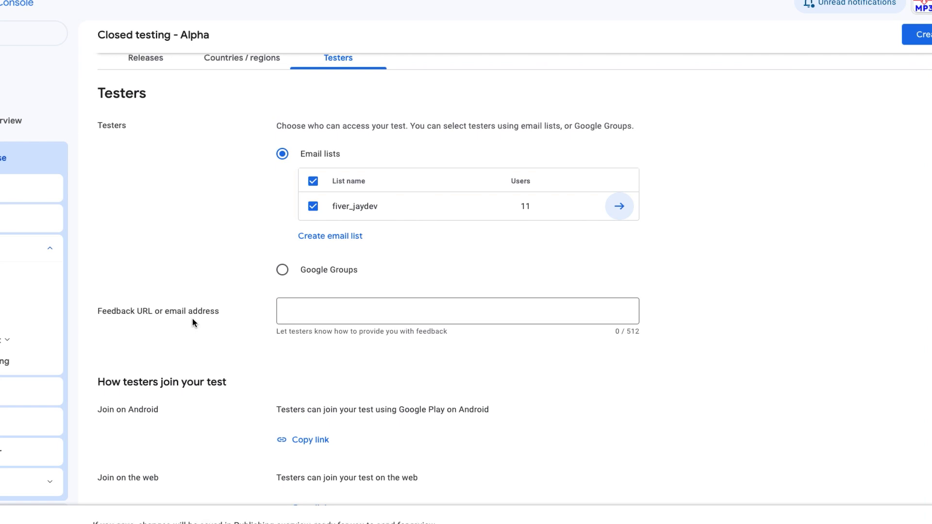
click(291, 313)
scroll(266, 199, down, 3)
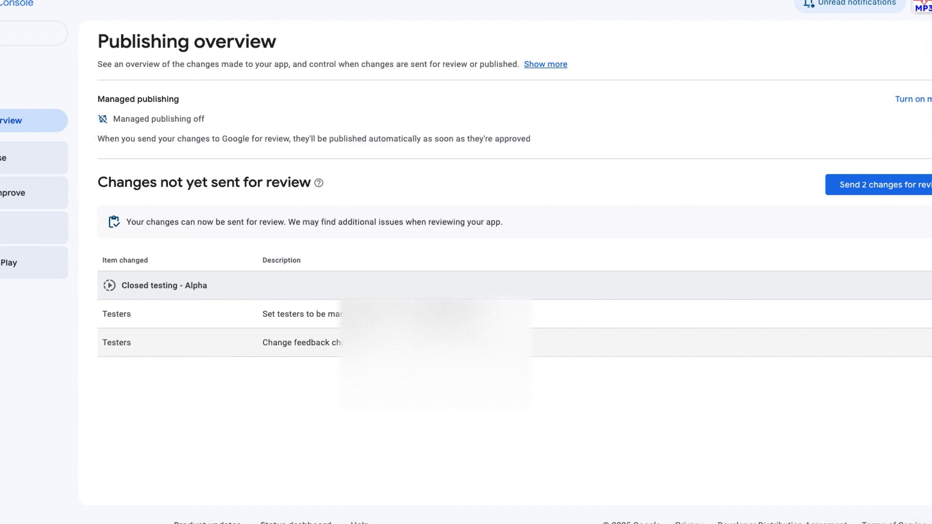
Send the tester and feedback changes for review, and check how many testers are opted in to the closed test.
click(851, 193)
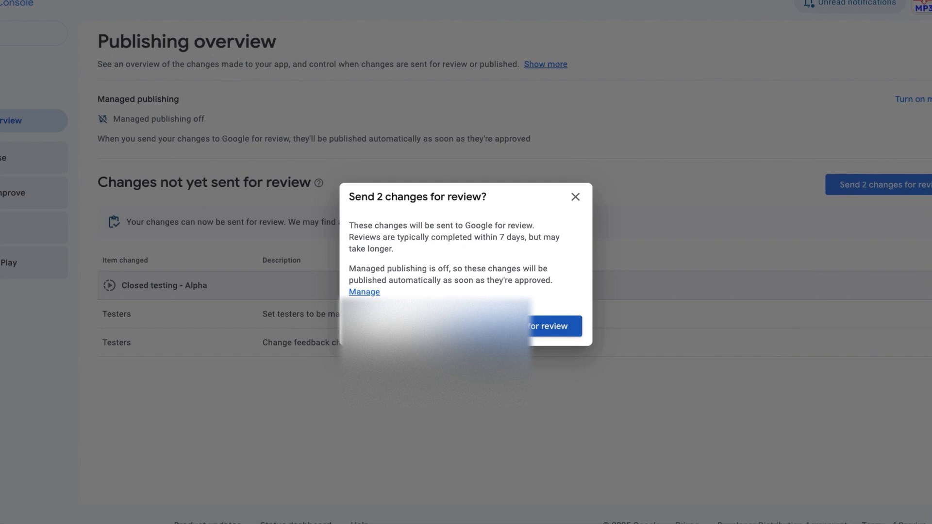
click(520, 326)
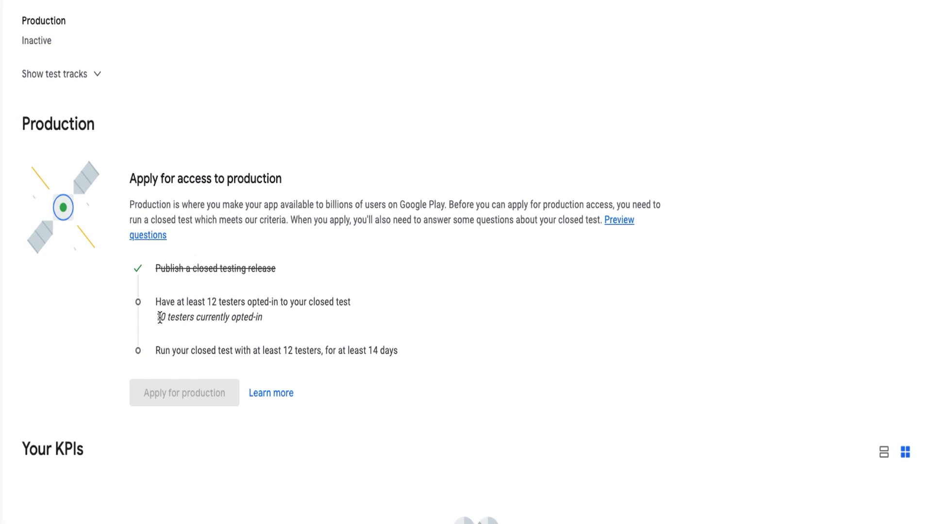
drag(155, 319, 269, 319)
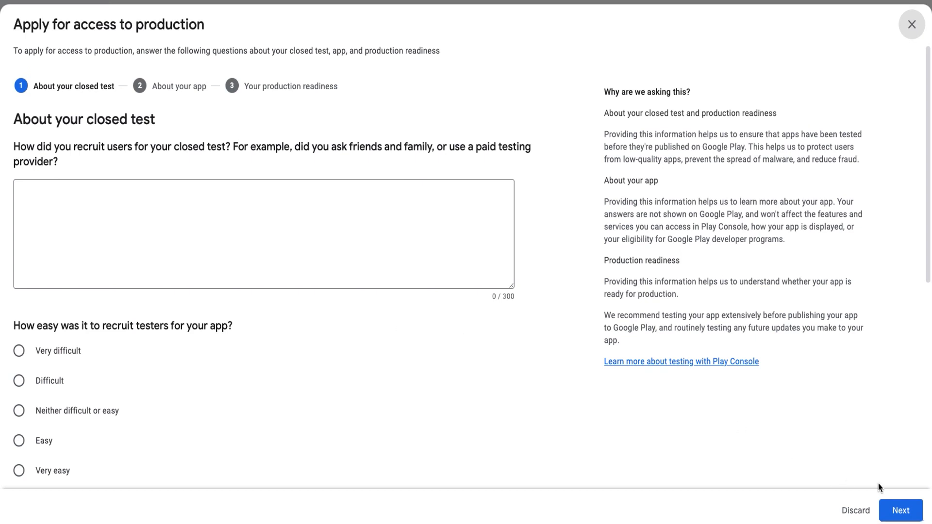
Review the closed test and app questions in the production access application, and start the application for production.
click(904, 517)
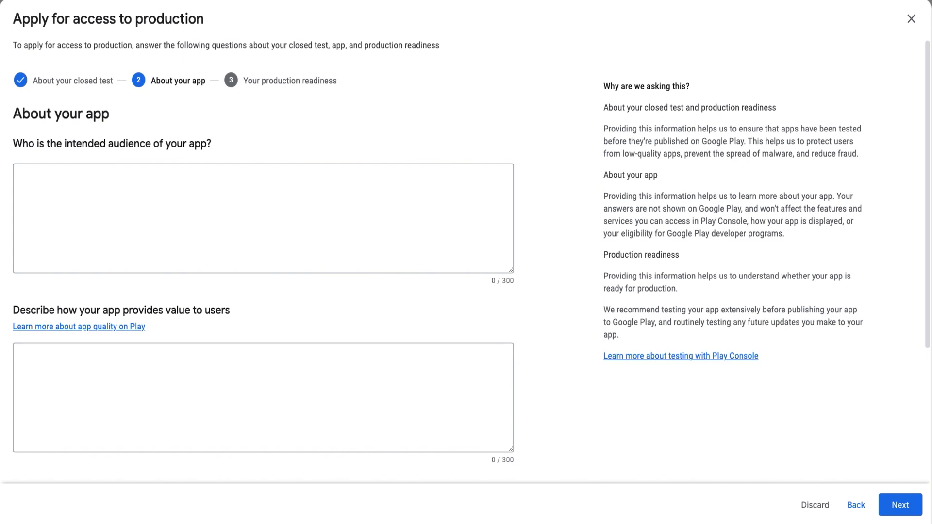
scroll(246, 225, down, 4)
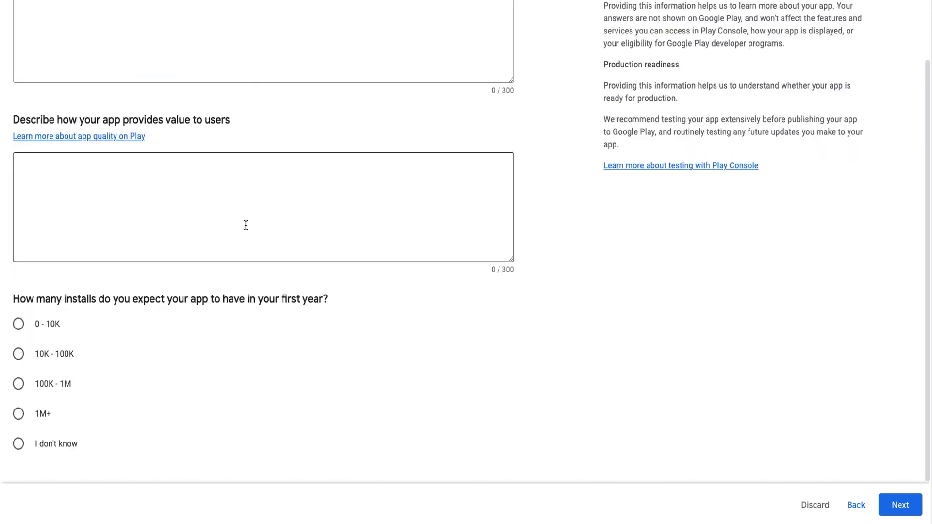
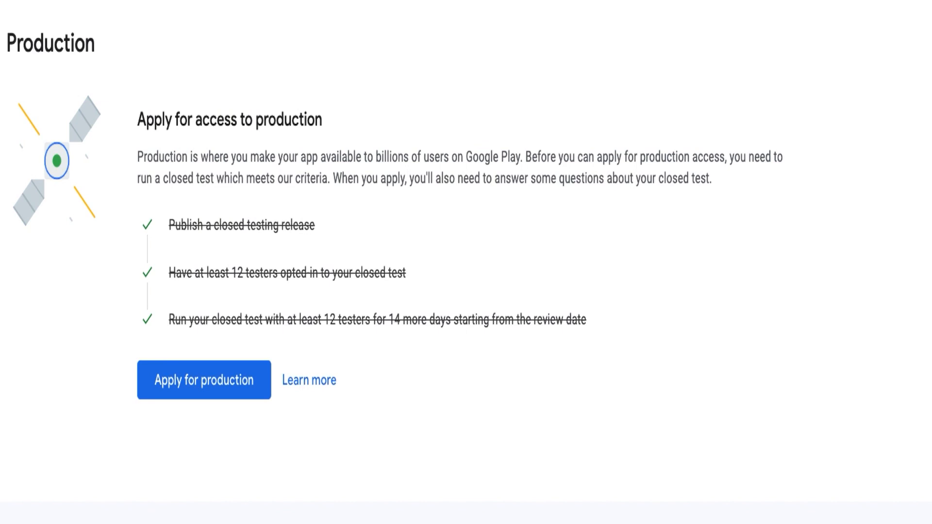
click(205, 397)
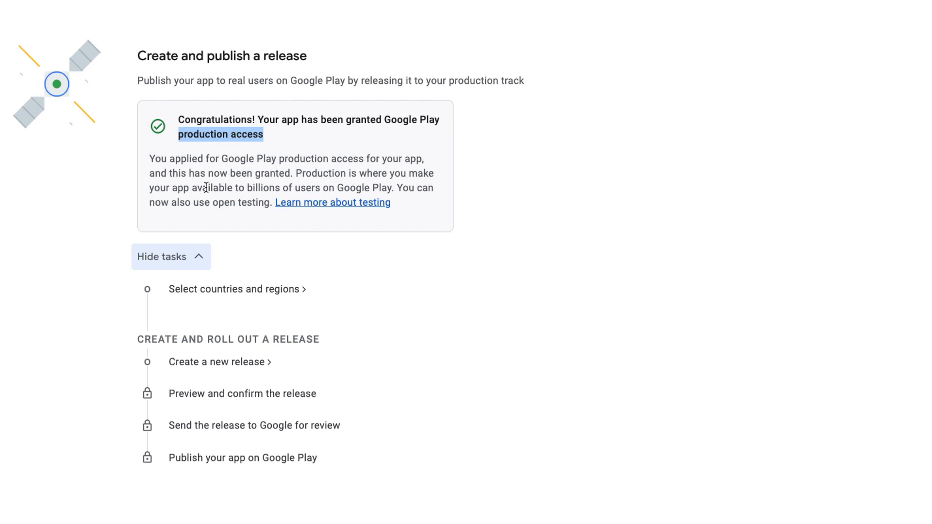
Target all countries and regions for the production track and save the change without going to the publishing overview.
scroll(206, 189, down, 3)
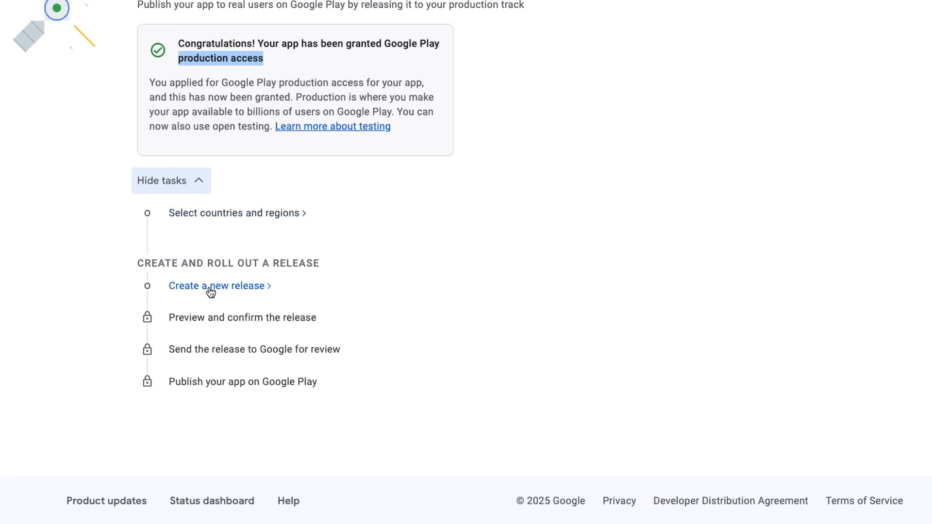
mouse_move(221, 319)
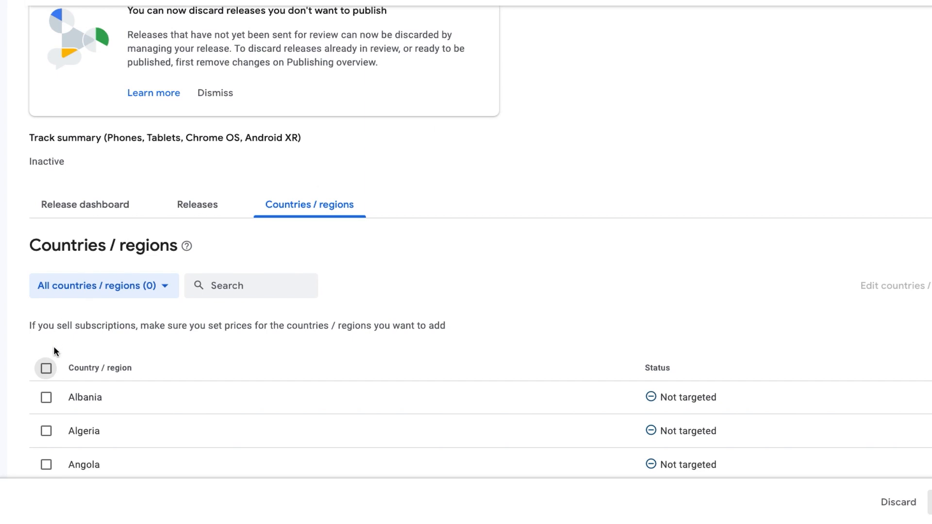
click(45, 370)
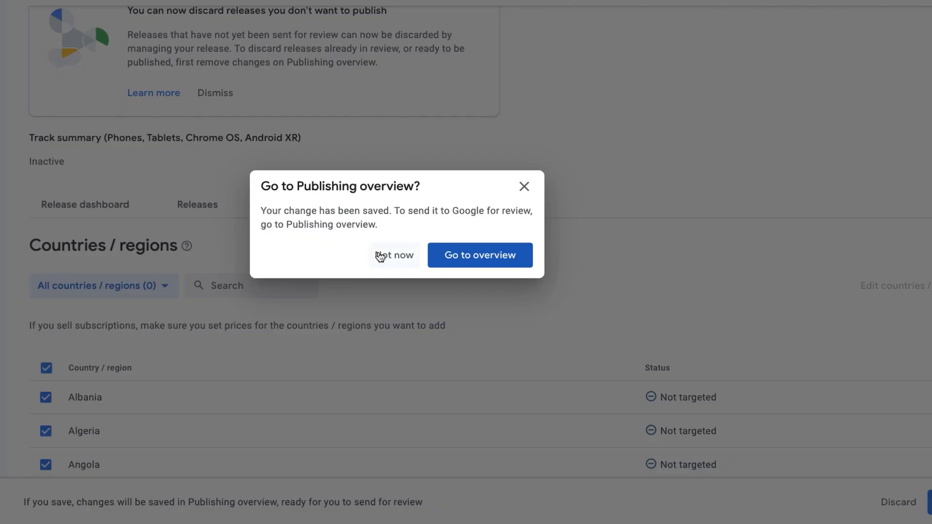
click(393, 255)
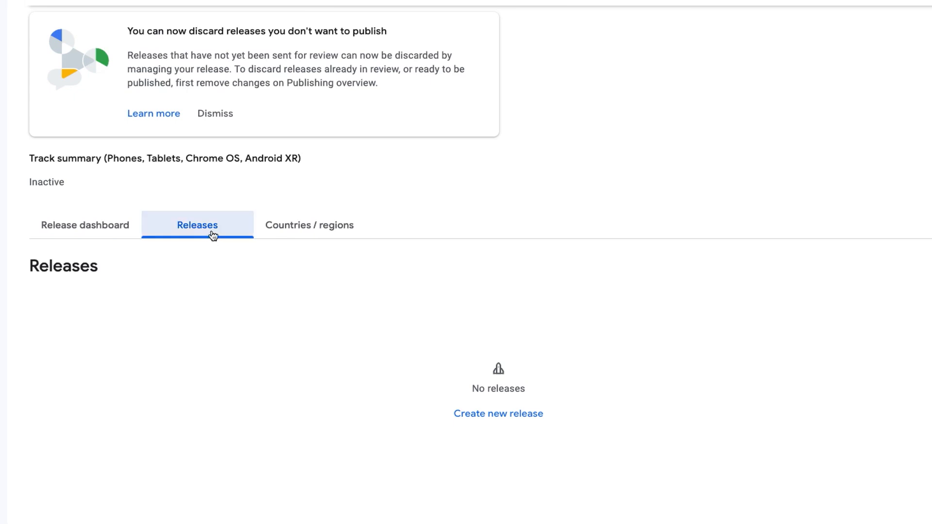
Create a new production release and add the app bundle with version code 10000 (1.0.0) from the library.
click(475, 417)
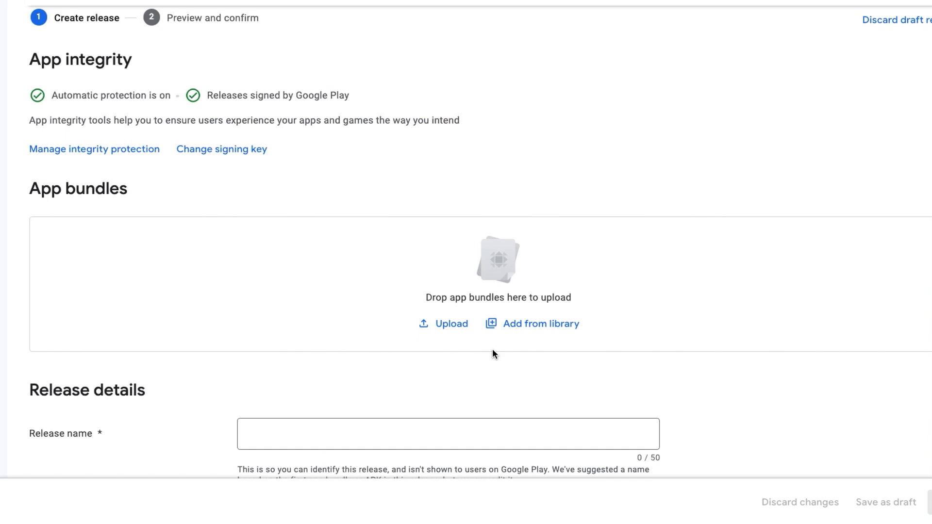
click(513, 330)
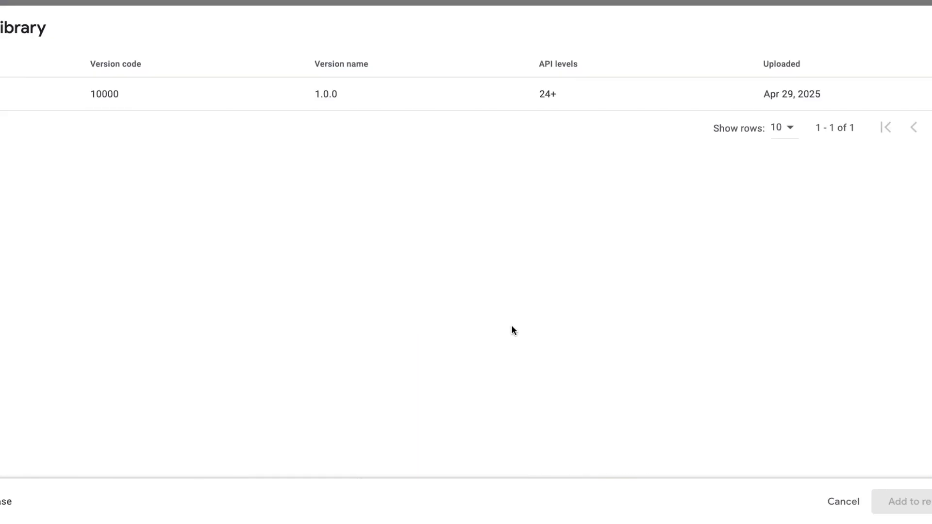
click(0, 94)
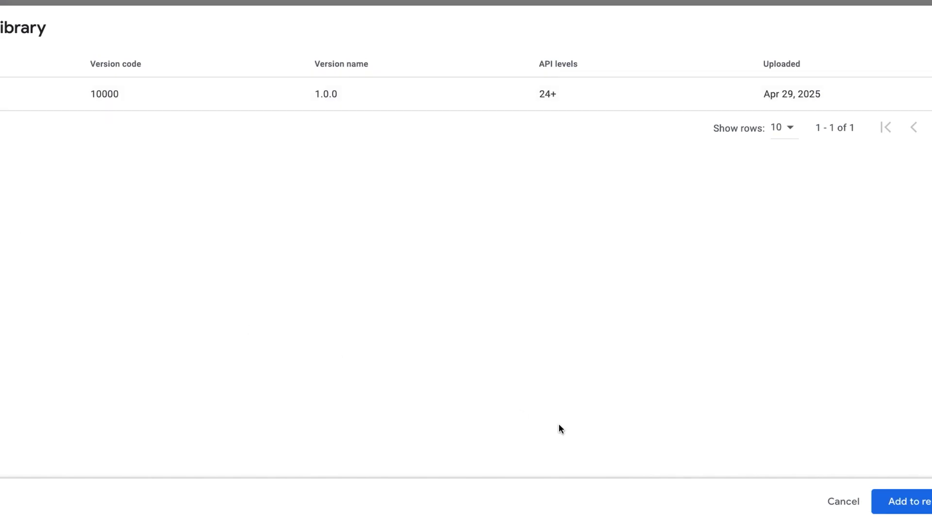
click(922, 507)
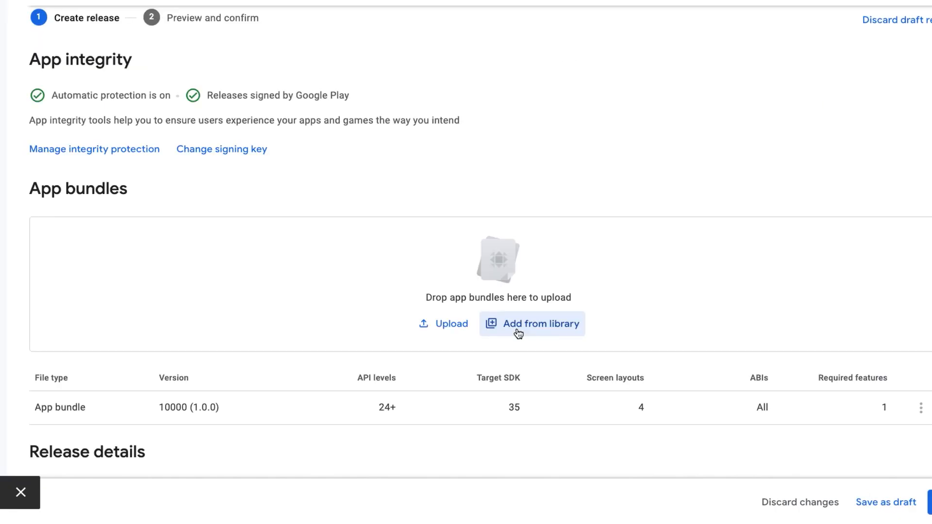
Check the production release's details and preview, save the release, and go to the publishing overview.
scroll(518, 333, down, 1)
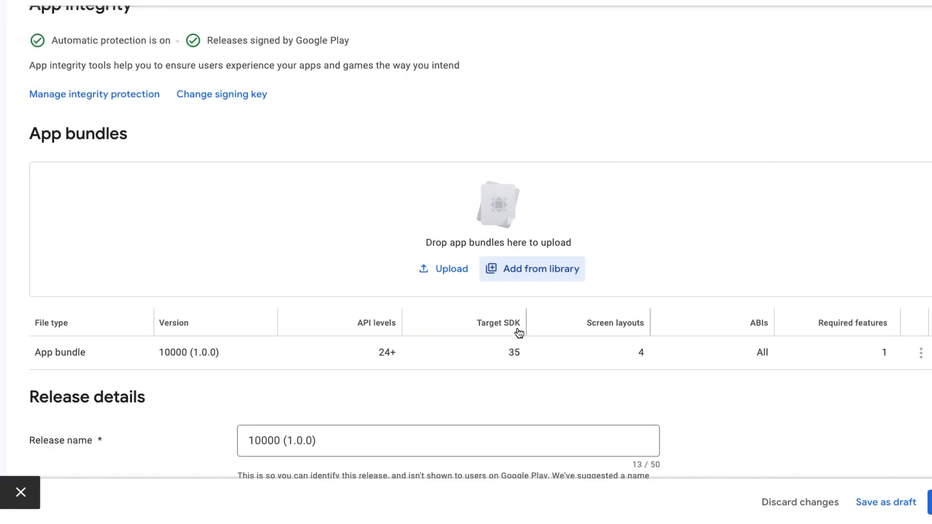
scroll(519, 333, down, 3)
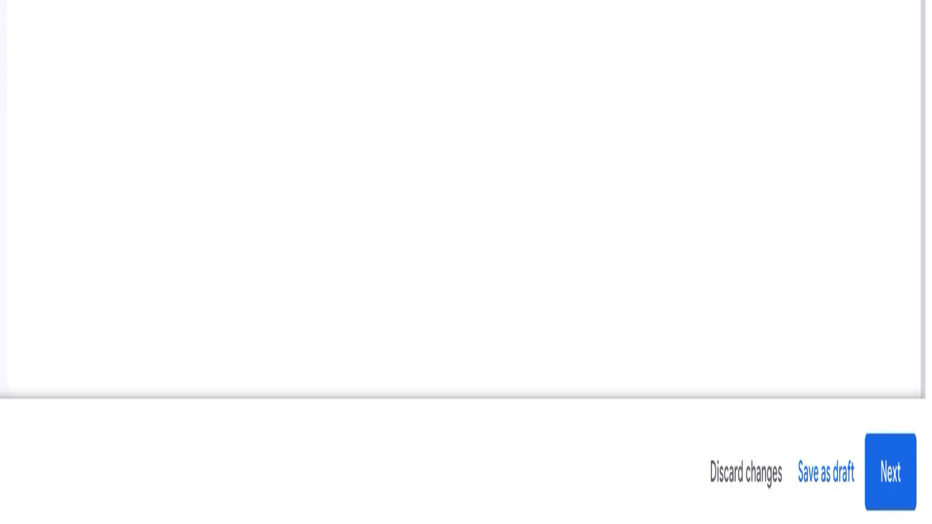
click(885, 487)
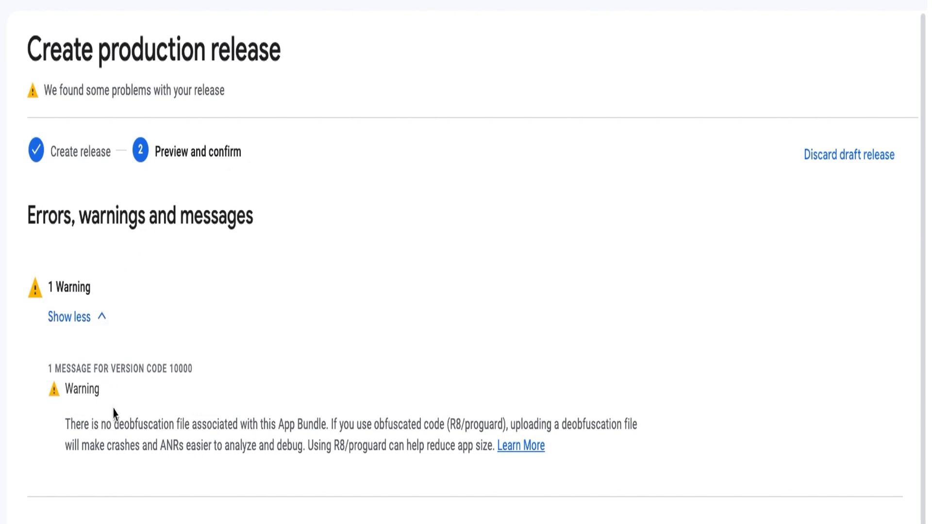
scroll(114, 412, down, 4)
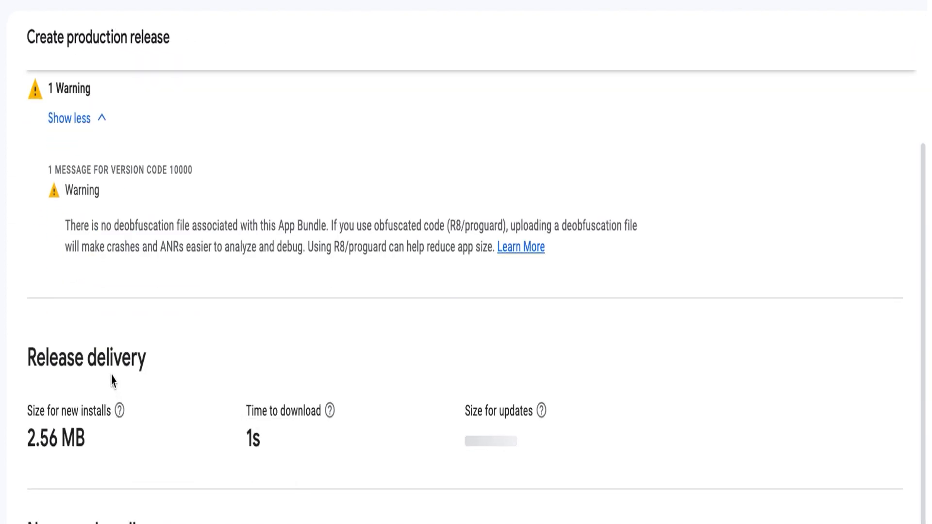
scroll(144, 369, down, 5)
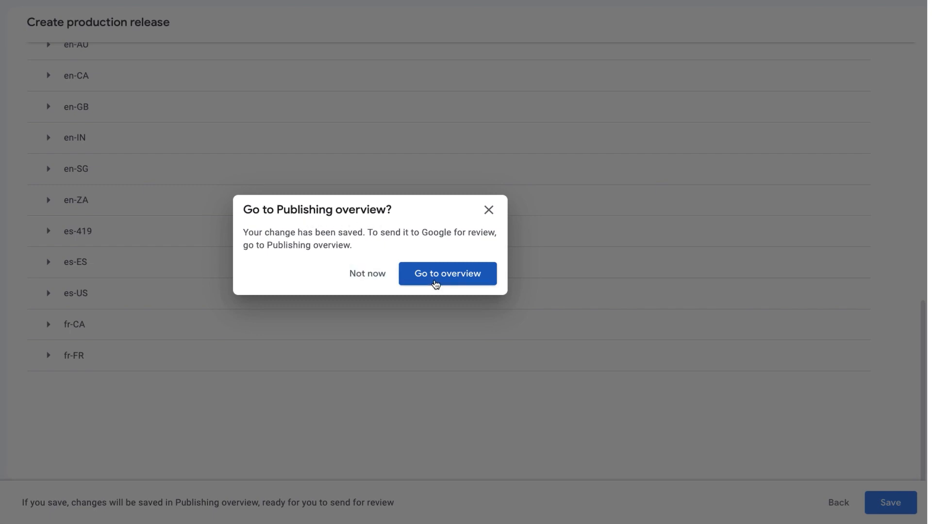
click(435, 281)
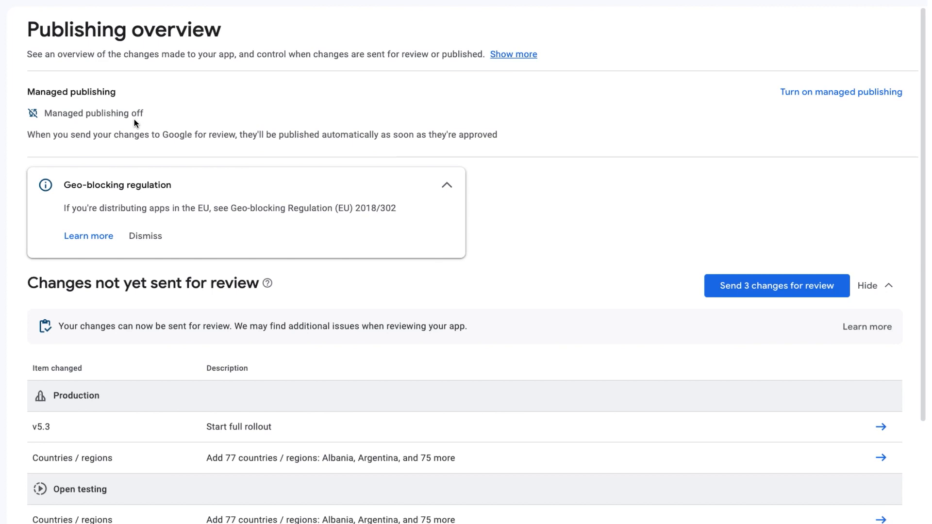
Review the pending production and open testing changes and send all 3 to Google for review.
scroll(268, 329, down, 3)
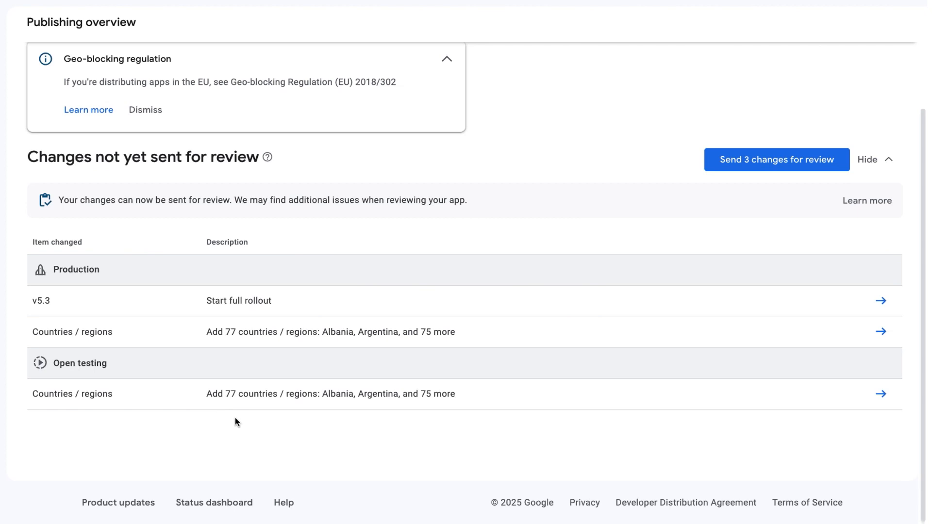
click(760, 169)
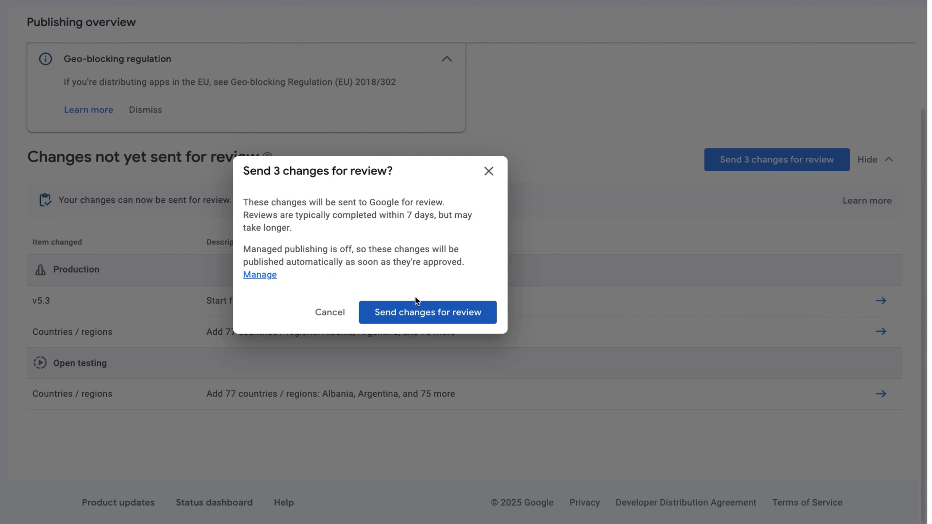
click(382, 321)
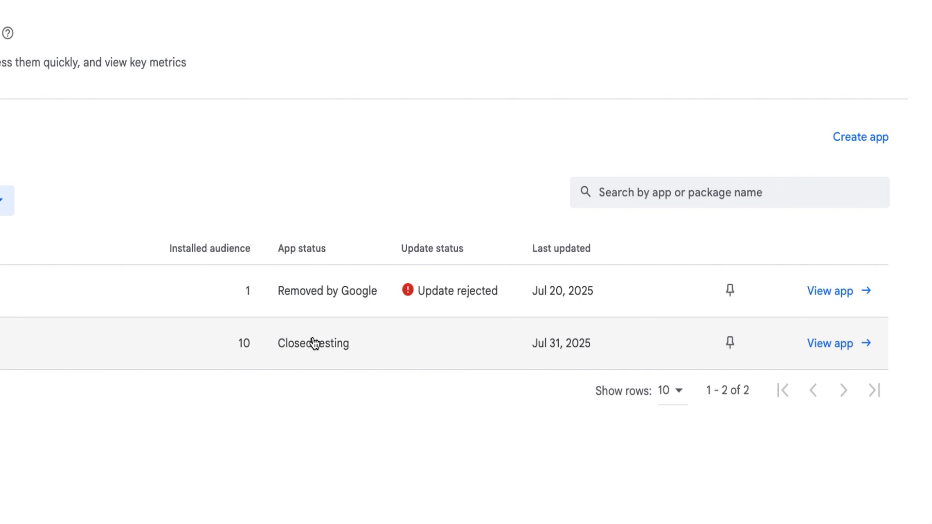
Open the app in closed testing from the app list and look through the tasks on its dashboard.
click(839, 344)
scroll(258, 228, down, 10)
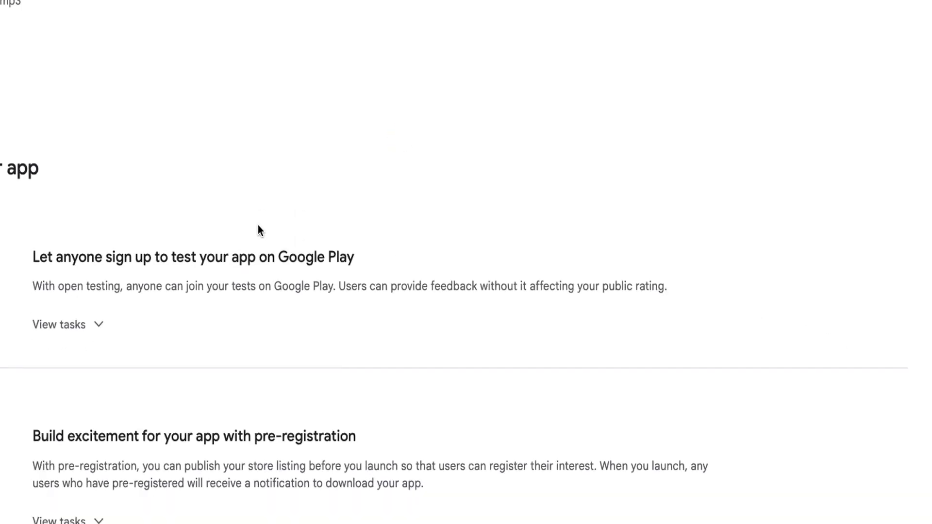